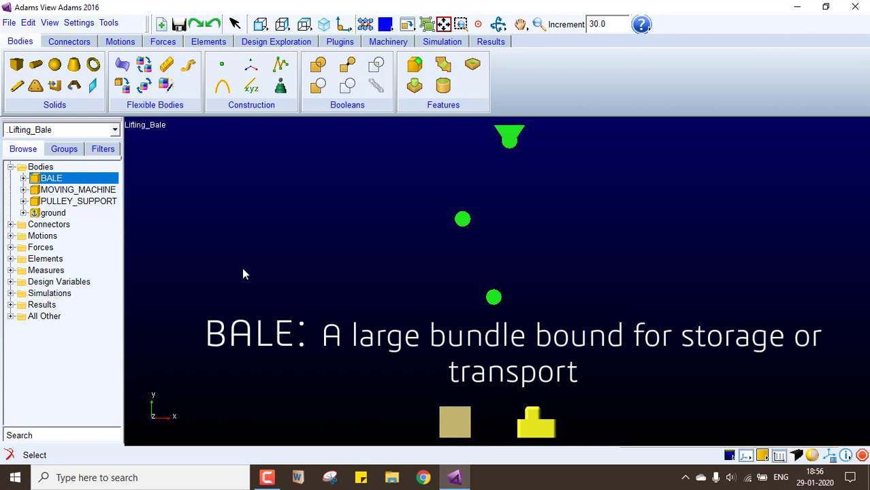
- Start creating a cable system and set its number of anchors to 5
click(389, 43)
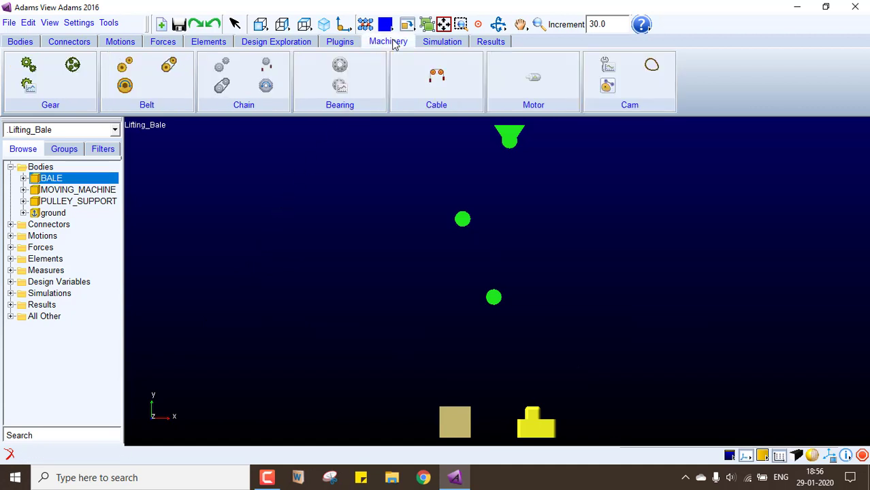
click(437, 78)
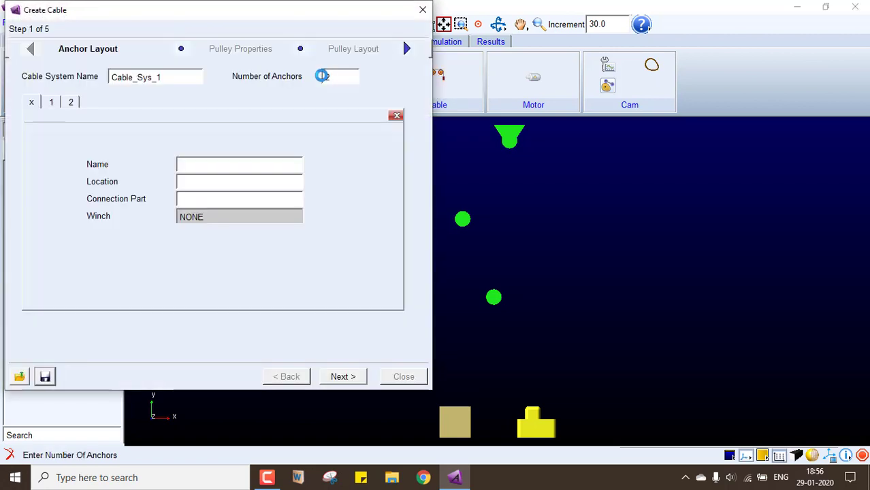
drag(333, 77, 291, 77)
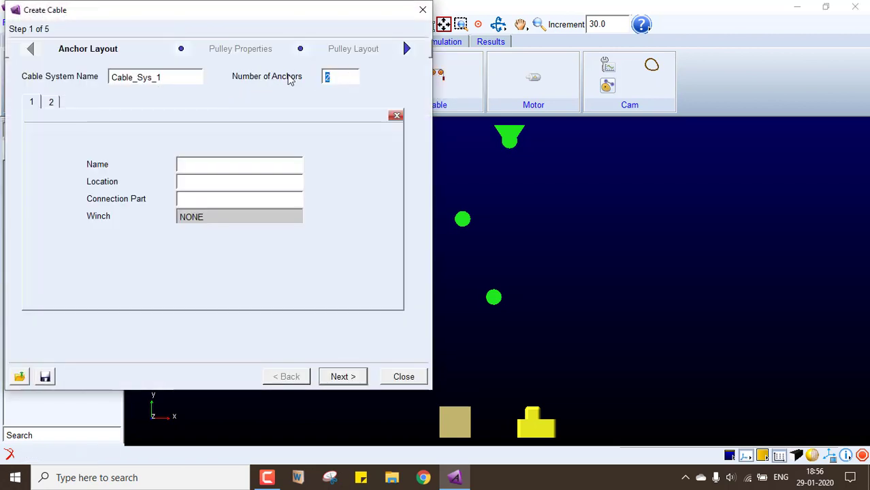
text(5)
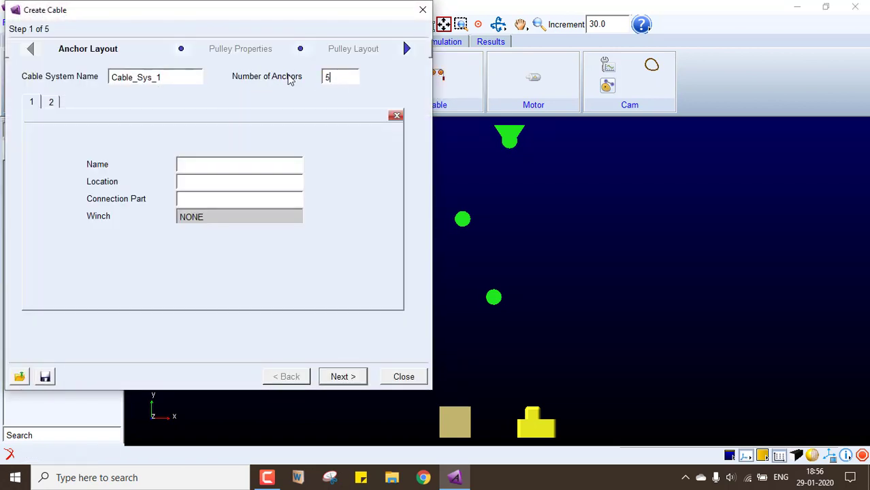
key(Tab)
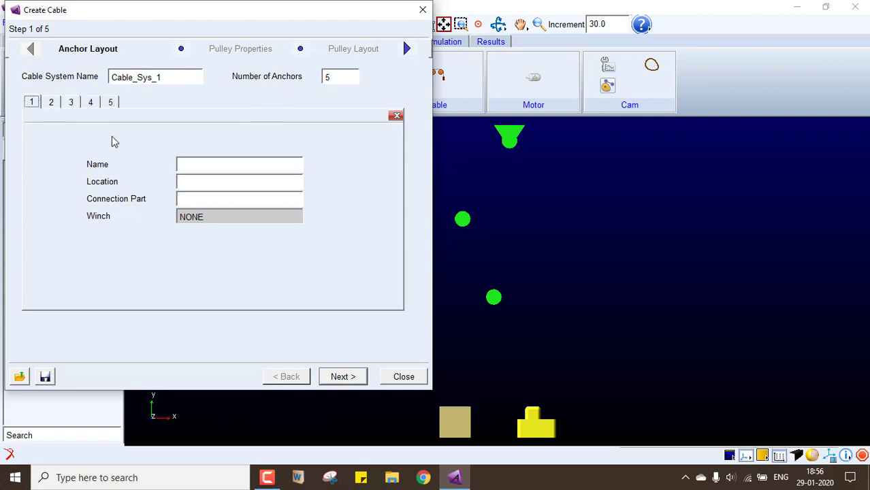
- Define the first anchor as Anchor_1 at location 25,25,0, connected to the MOVING_MACHINE part
click(193, 164)
text(Anchor_1)
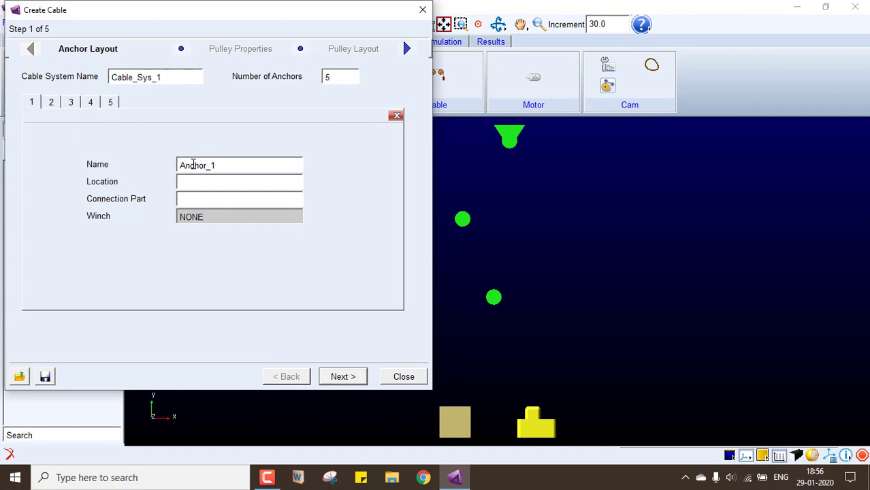
drag(222, 165, 142, 164)
key(ctrl+c)
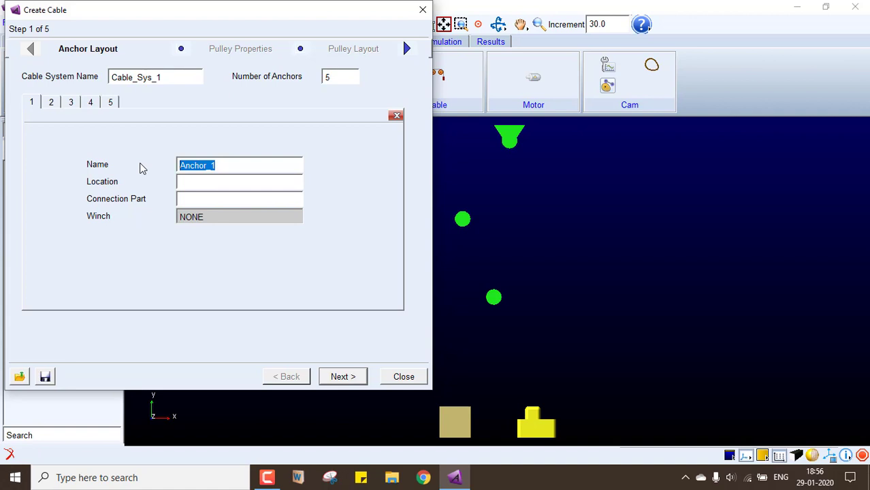
key(Tab)
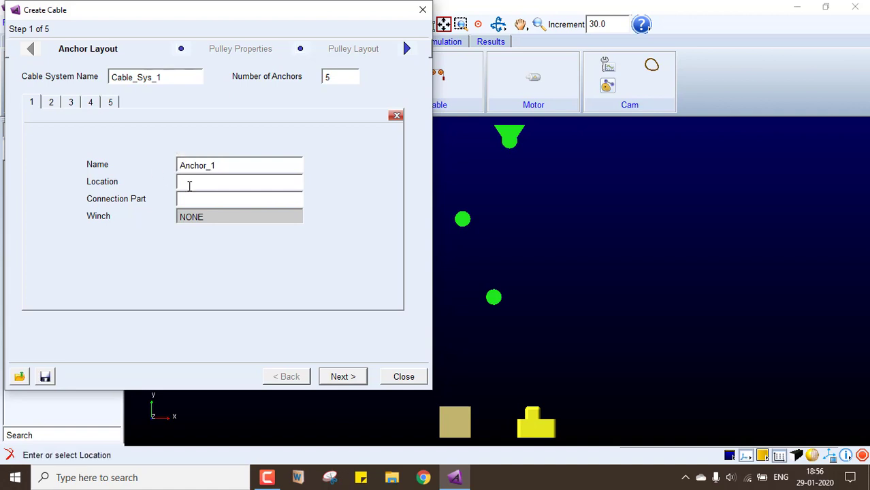
text(25)
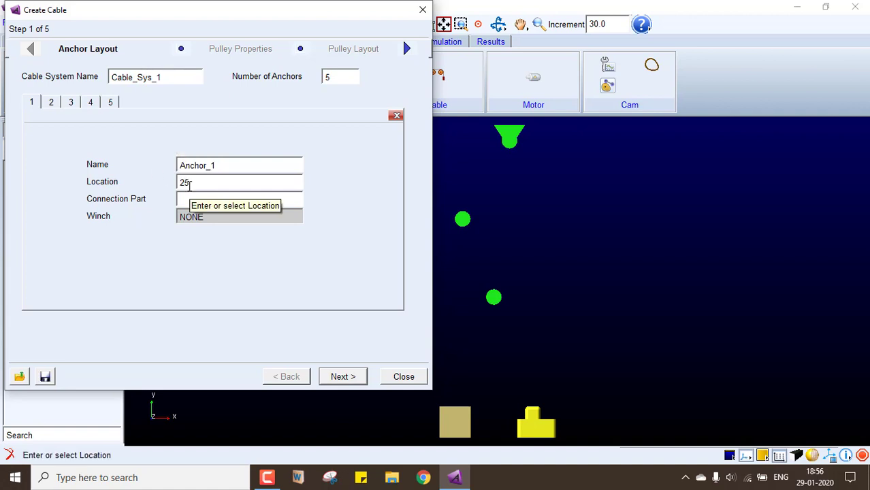
text(,25,0)
key(Return)
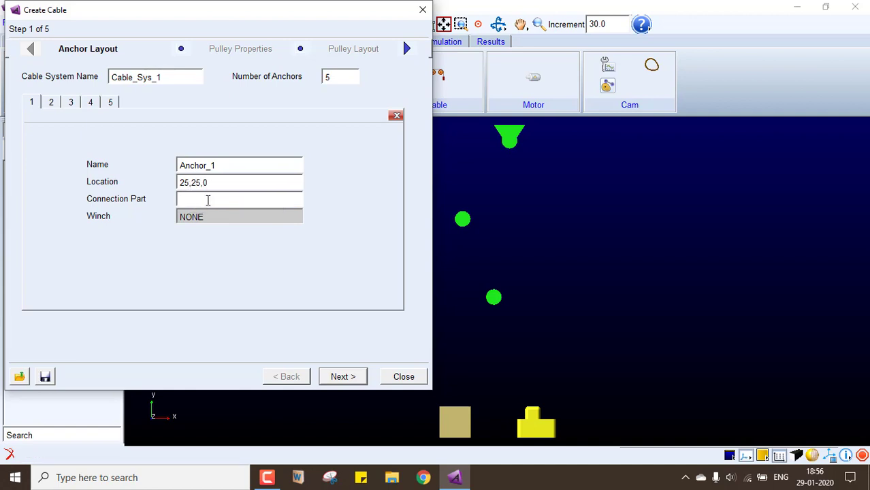
right_click(208, 200)
mouse_move(225, 209)
mouse_move(332, 245)
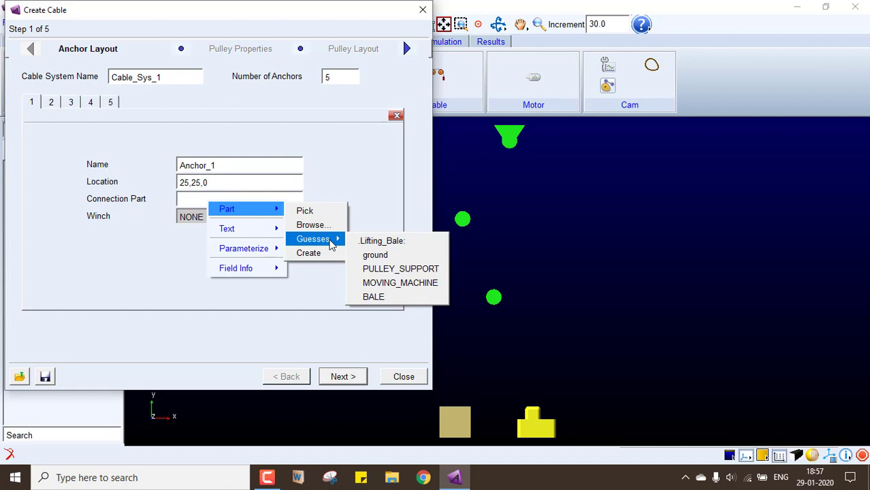
click(382, 284)
- Define the second anchor as Anchor_2 at location -25,950,0, connected to the PULLEY_SUPPORT part
click(51, 102)
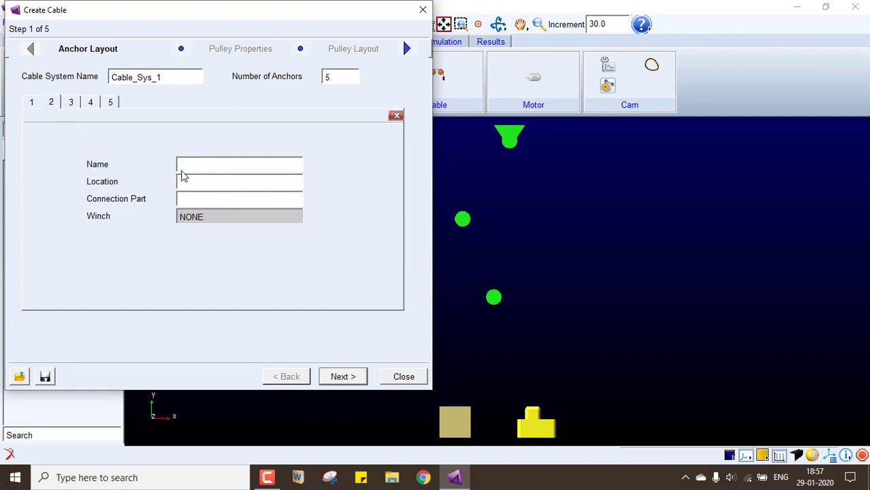
click(187, 168)
key(BackSpace)
text(2)
key(Tab)
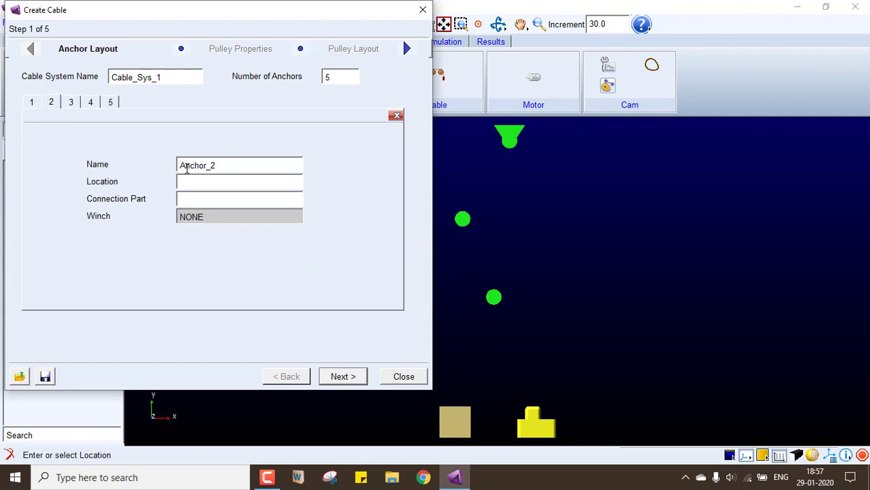
text(-25,950,0)
key(Tab)
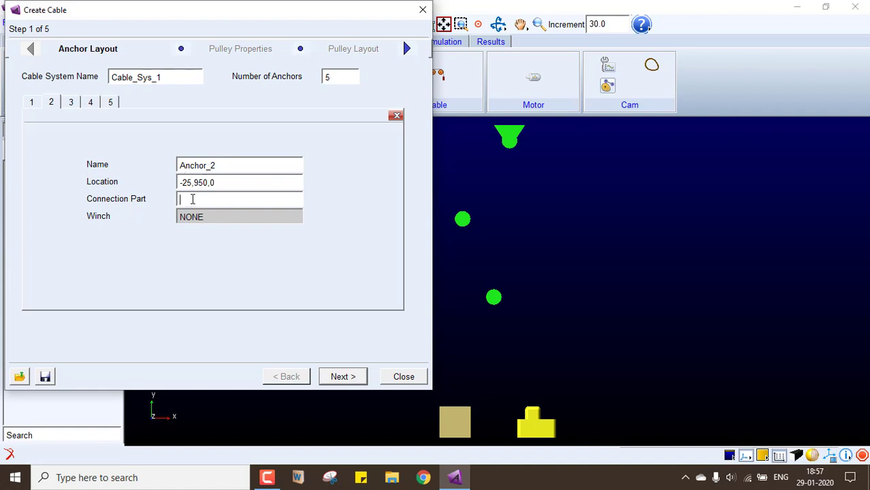
right_click(193, 199)
mouse_move(218, 208)
mouse_move(299, 238)
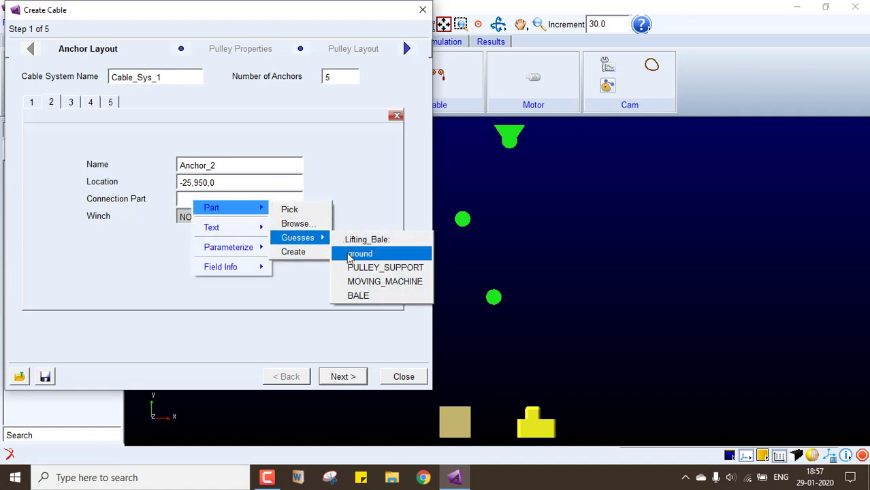
click(361, 267)
- Define the third anchor as Anchor_3 at location -50,450,0, connected to the PULLEY_SUPPORT part
click(72, 103)
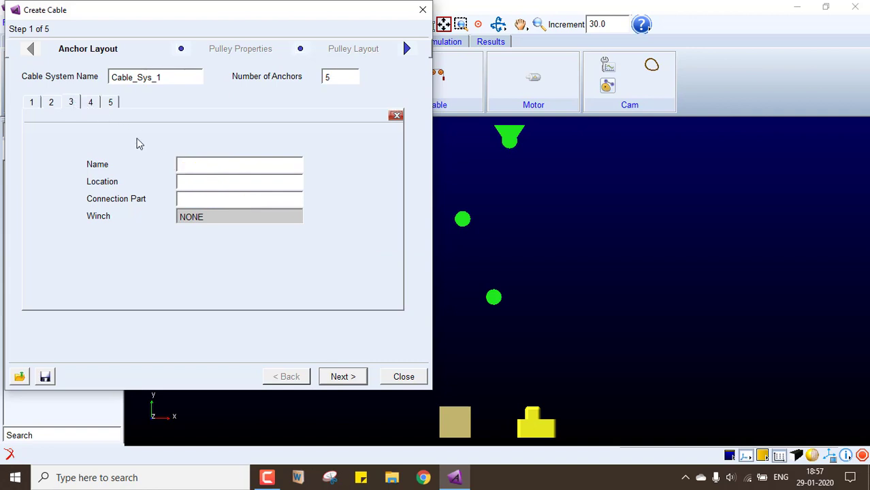
click(202, 165)
text(Anchor_3)
click(206, 183)
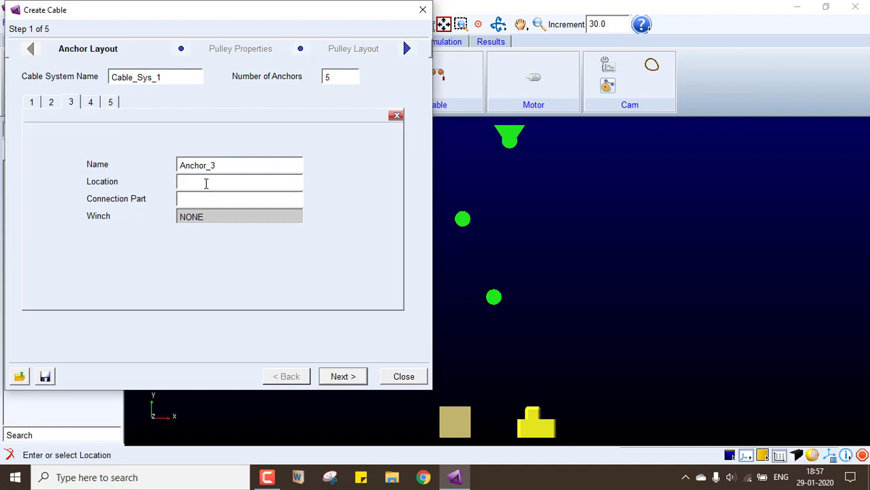
text(-50,450,0)
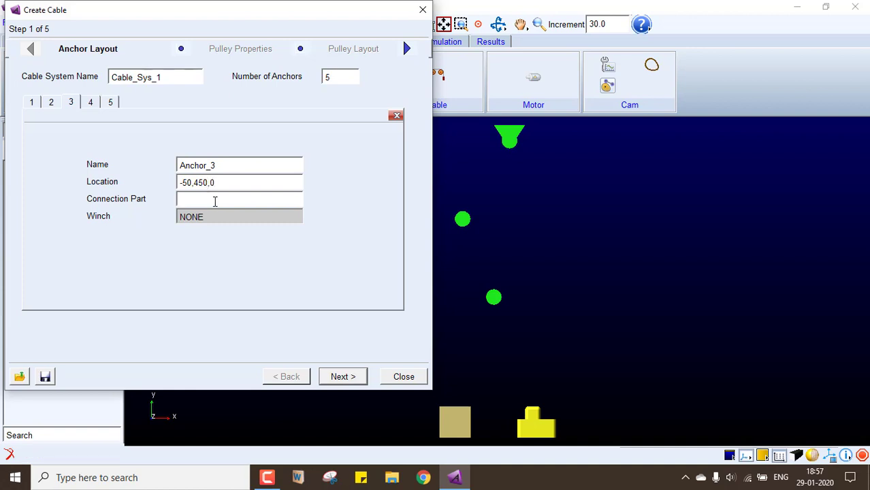
right_click(214, 201)
mouse_move(262, 210)
mouse_move(311, 241)
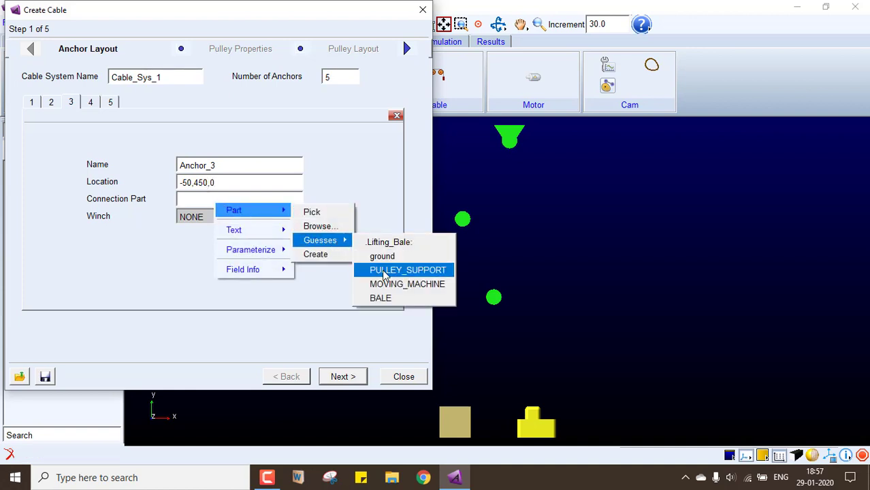
click(384, 270)
- Name the fourth anchor Anchor_4 and set its location to -150,700,0
click(90, 104)
click(202, 166)
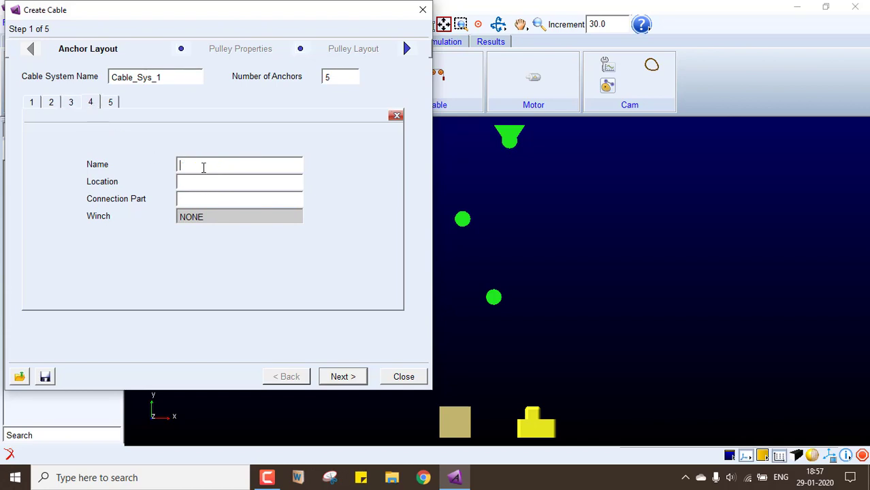
key(ctrl+v)
key(BackSpace)
text(4)
key(Tab)
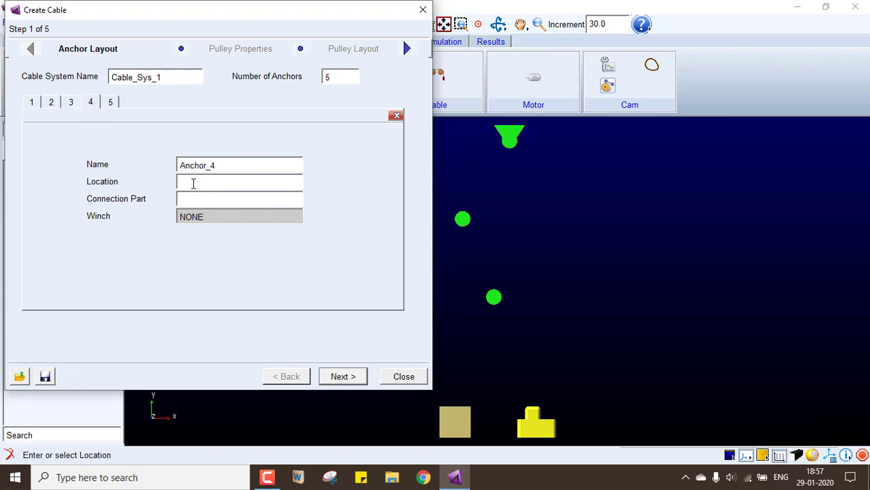
text(-150)
text(.700)
text(,700,00,0)
key(Tab)
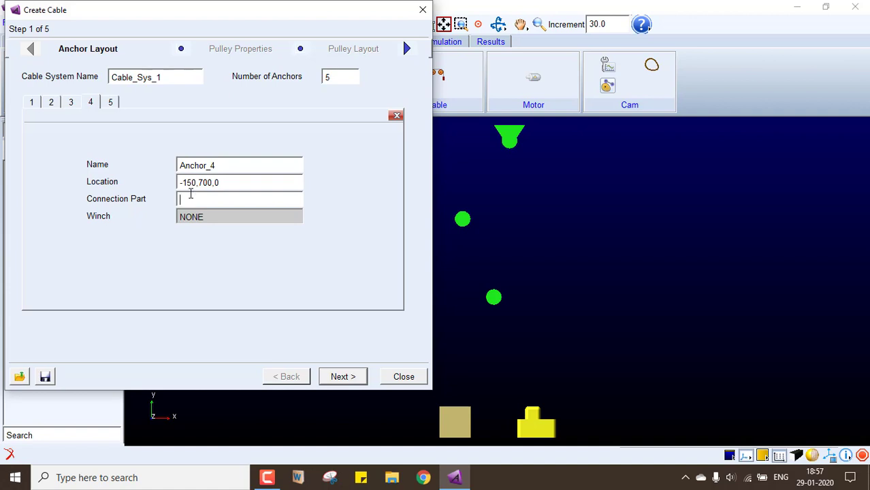
- Set the connection part of Anchor_4 to PULLEY_SUPPORT
right_click(189, 198)
mouse_move(217, 202)
mouse_move(323, 242)
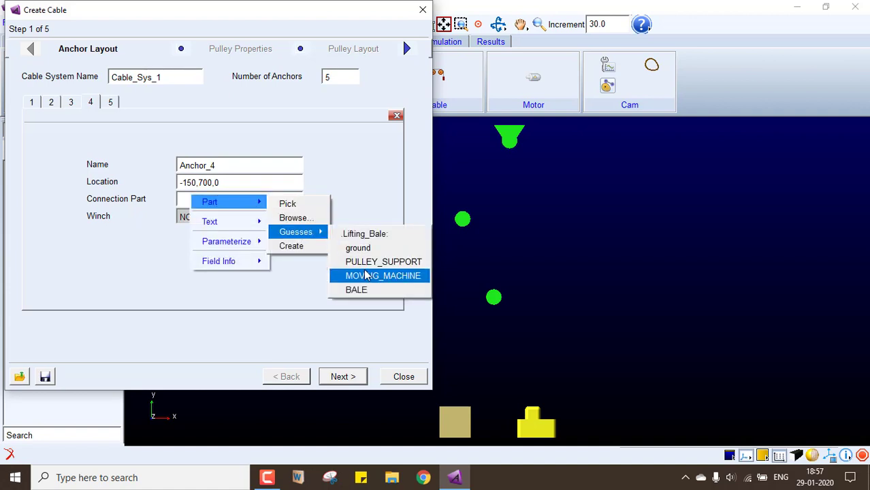
click(383, 261)
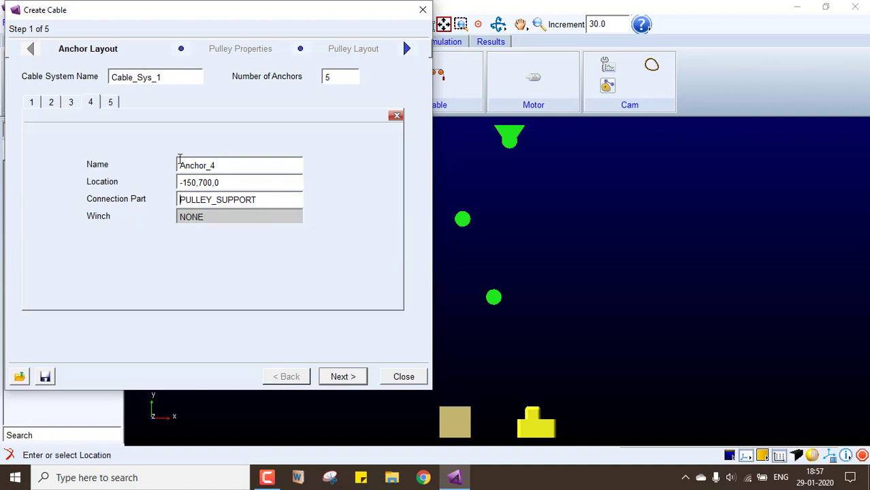
- Name the fifth anchor Anchor_5 and set its location to -175,100,0
click(110, 102)
click(221, 167)
text(Anchor_1)
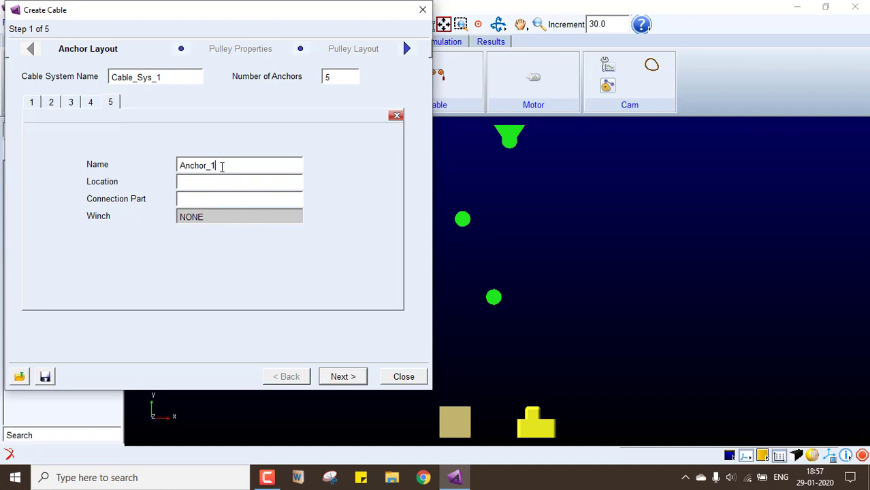
key(Tab)
click(218, 168)
key(BackSpace)
text(5)
key(Tab)
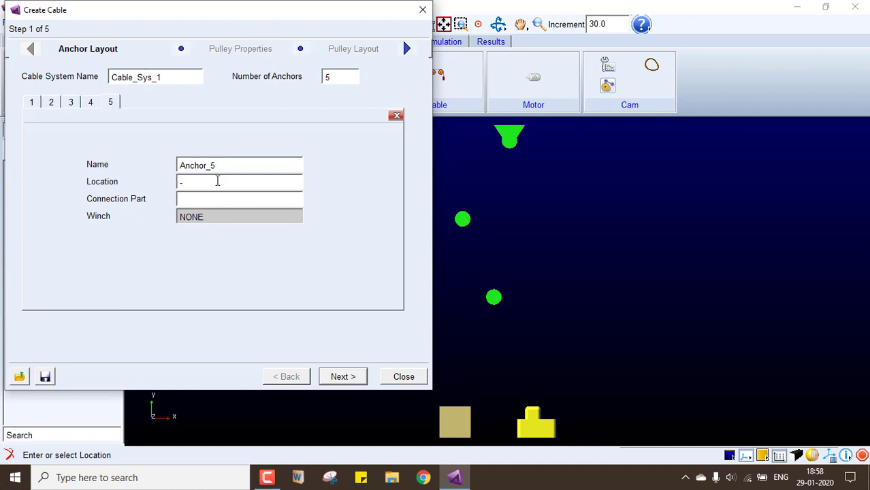
text(-175,100,0)
key(Tab)
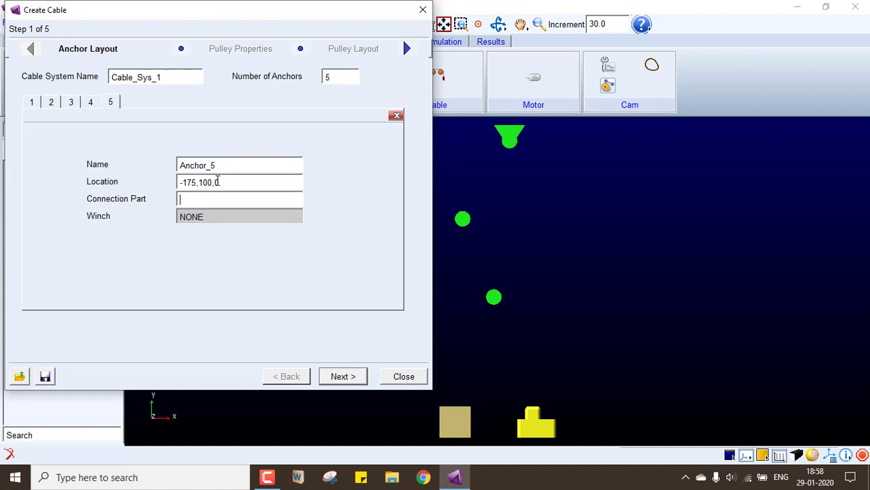
- Set the connection part of Anchor_5 to BALE
right_click(221, 199)
mouse_move(272, 210)
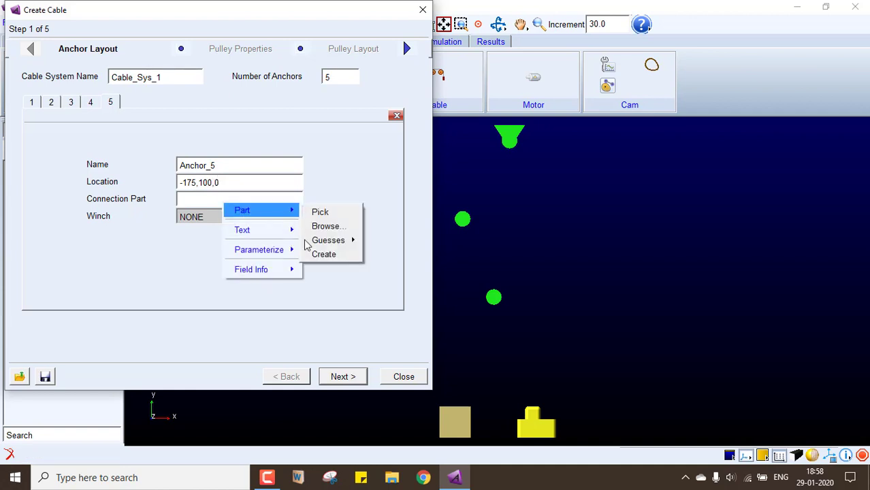
mouse_move(336, 241)
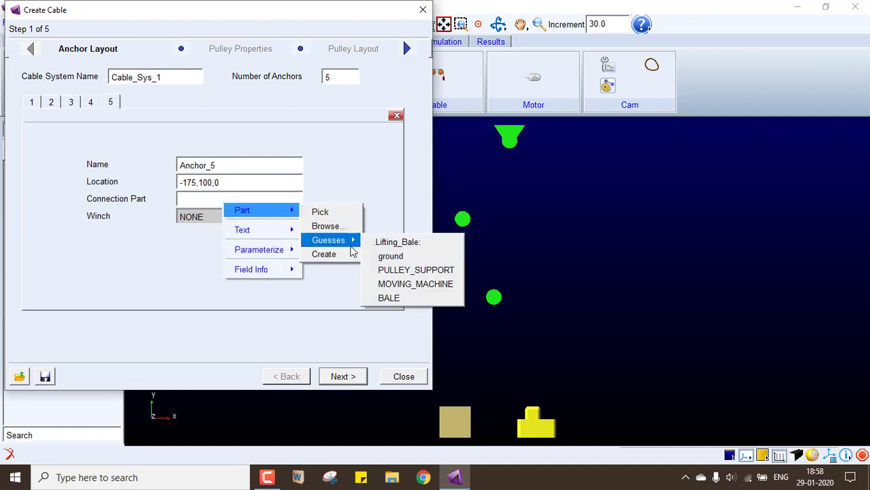
click(385, 298)
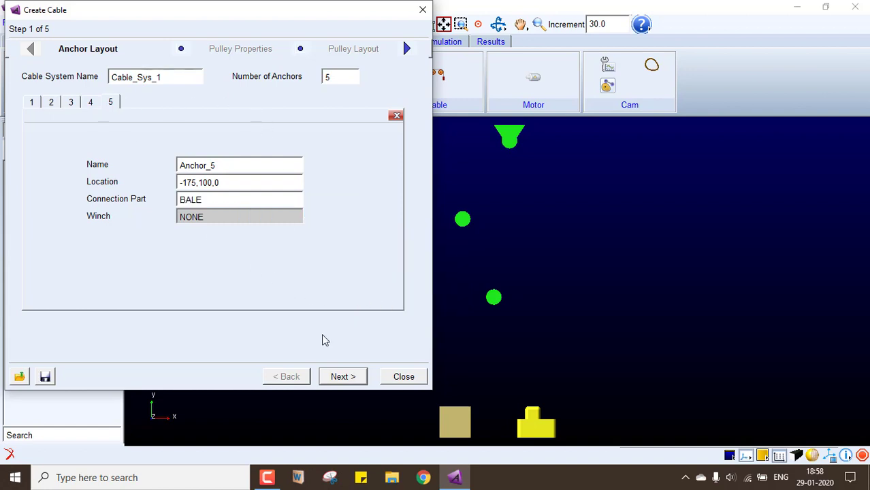
- Proceed to the cable's pulley properties and set the number of pulley properties to 3
click(342, 376)
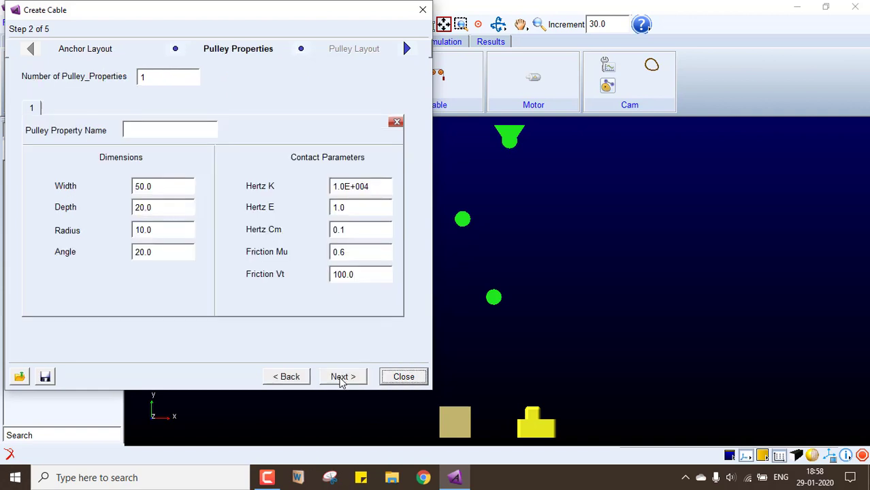
double_click(163, 79)
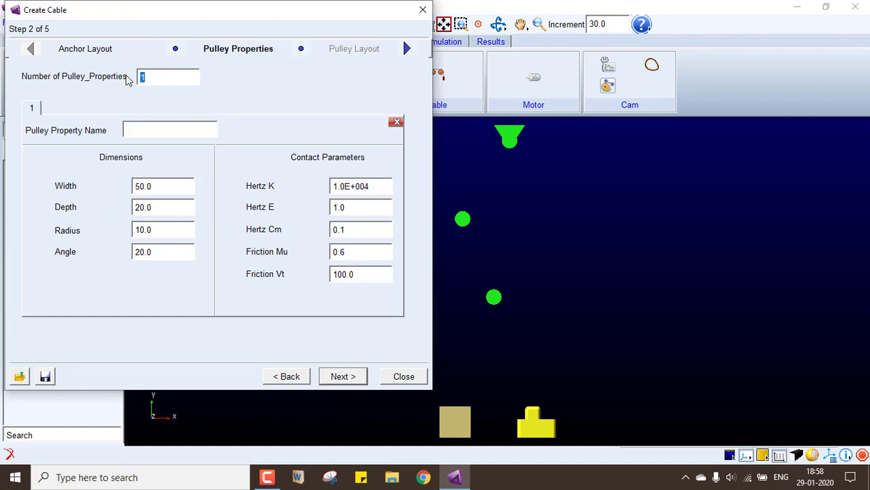
text(3)
key(Tab)
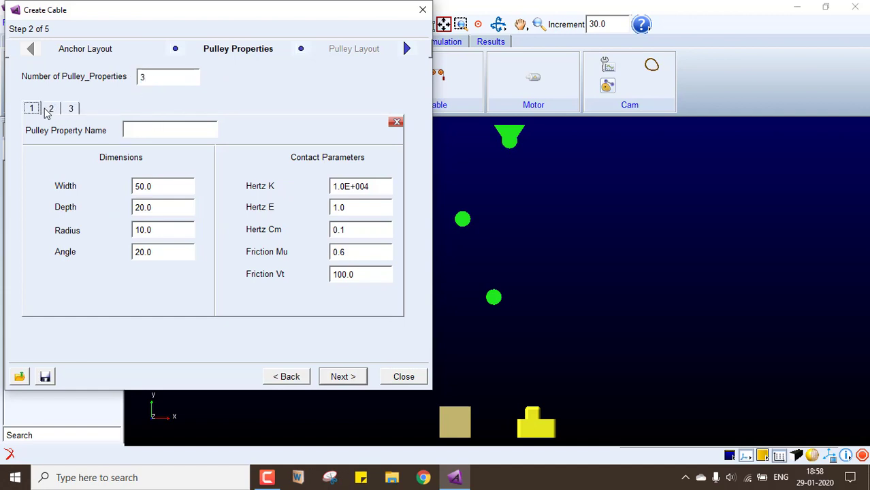
- Name the first pulley property Pulley_1 and select the name for copying
click(147, 130)
text(Pully)
text(y_1)
drag(159, 130, 116, 134)
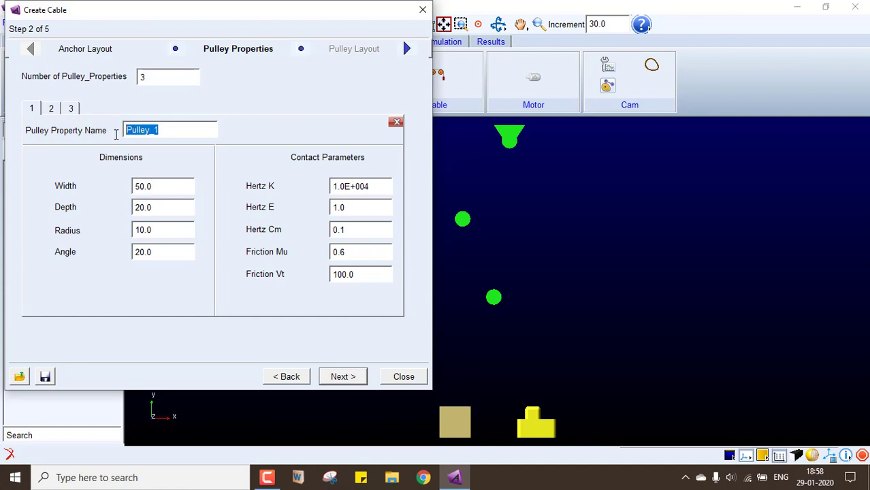
- Set the Pulley_1 dimensions to width 15, depth 7.5 and radius 3.75
drag(163, 188, 121, 192)
text(15)
key(Tab)
text(7.5)
key(Tab)
text(3.75)
key(Tab)
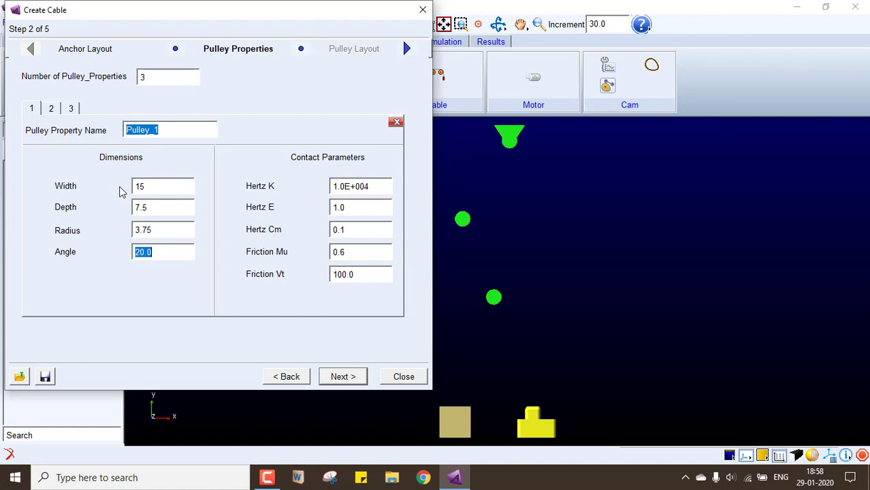
- Set the Pulley_1 angle to 5 and name the second pulley property Pulley_2
text(5)
click(51, 108)
click(140, 130)
text(Pulley_6)
key(BackSpace)
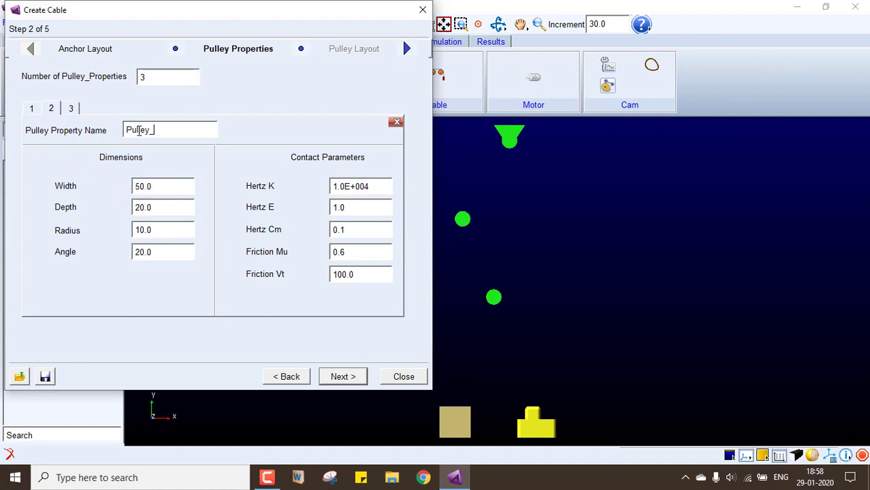
text(2)
- Set the Pulley_2 dimensions to width 15, depth 7.5, radius 3.75 and angle 5
key(Tab)
text(15)
key(Tab)
text(3)
key(BackSpace)
text(7.5)
key(Tab)
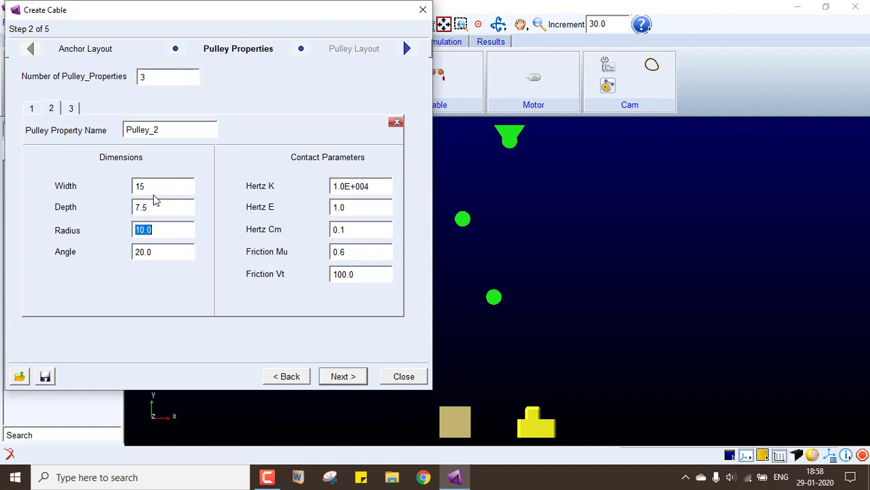
text(3.75)
key(Tab)
text(5)
- Name the third pulley property Pulley_3 and set its width to 15, depth 7.5, radius 3.75 and angle 5
click(71, 108)
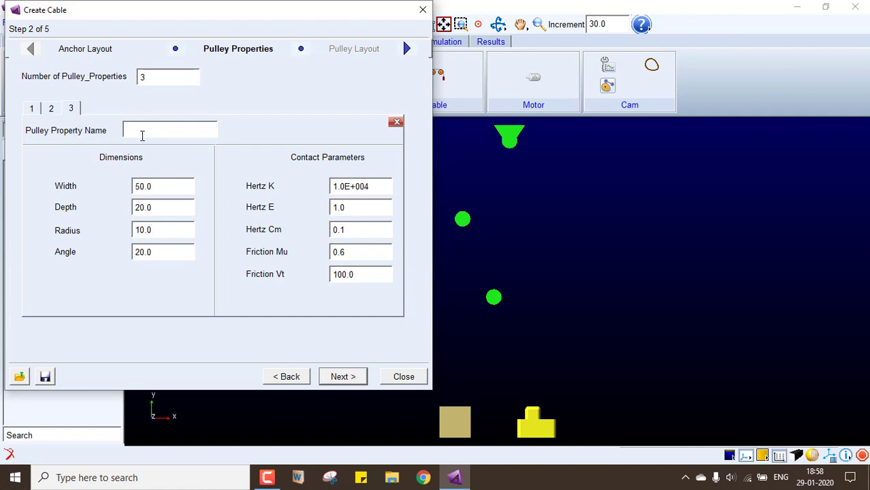
text(Pulley_13)
key(Tab)
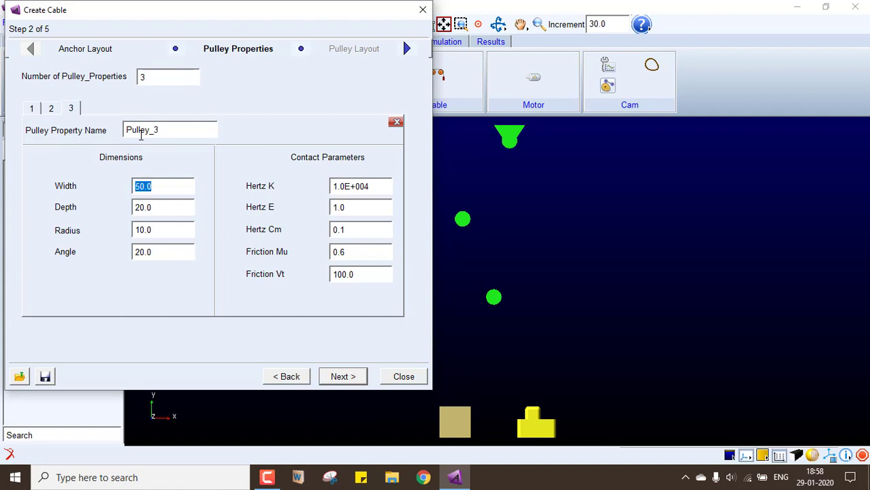
text(15)
key(Tab)
text(7.5)
key(Tab)
text(3.75)
key(Tab)
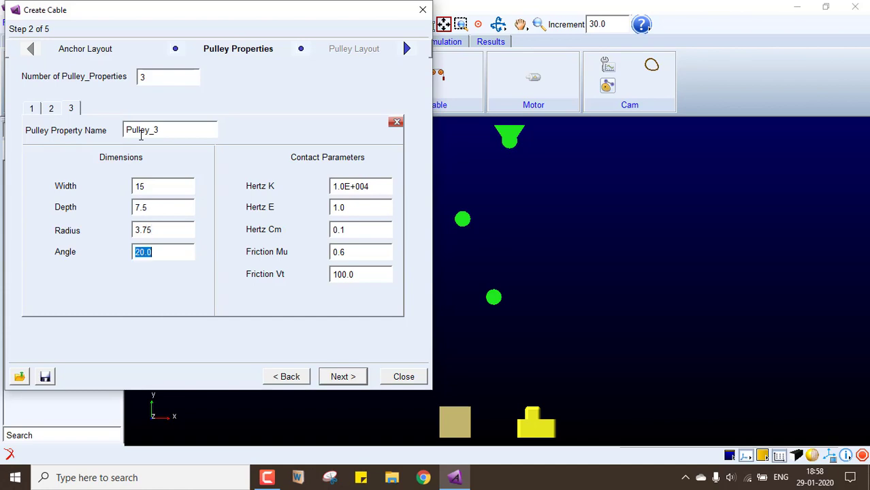
text(5)
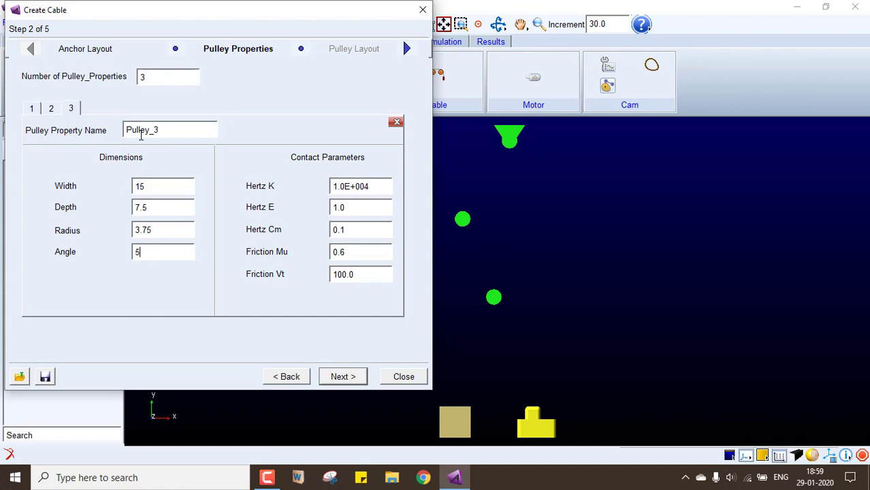
- Proceed to the pulley layout and set the number of pulleys to 3
click(344, 378)
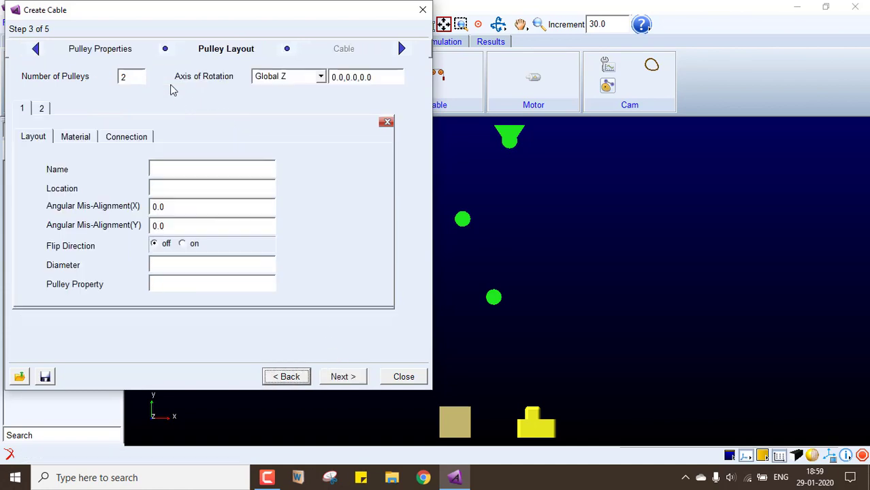
double_click(129, 77)
text(3)
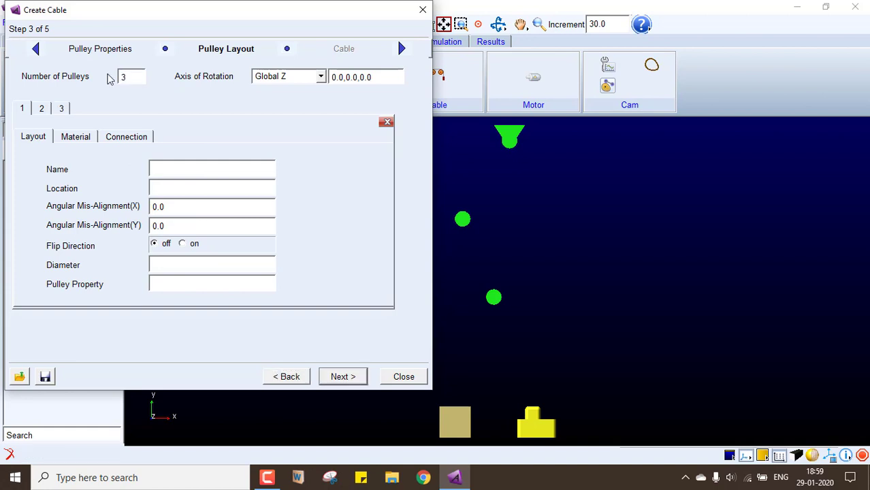
key(Tab)
- Name the first pulley P_1 and set its location to 0,950,0 and its diameter to 61
click(174, 166)
text(P_1)
drag(172, 167, 102, 163)
click(154, 188)
text(0.950)
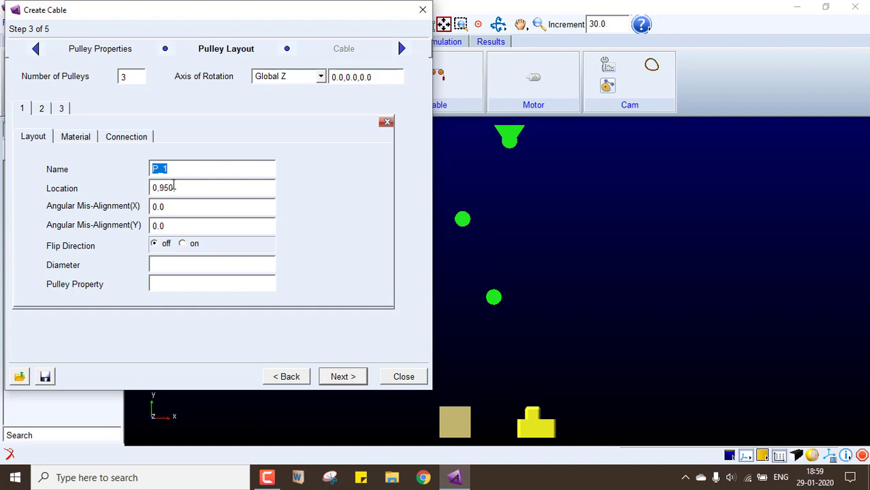
text(,061)
key(Tab)
- Assign the Pulley_1 property to pulley P_1
right_click(190, 286)
mouse_move(234, 294)
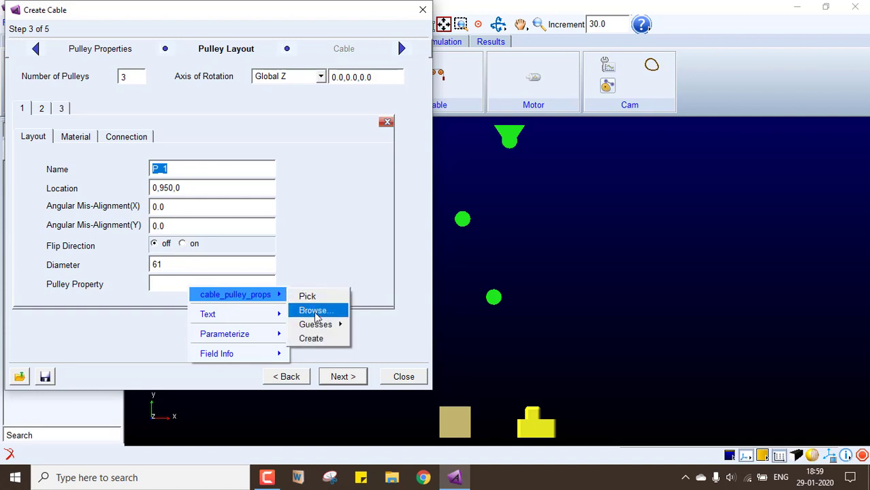
mouse_move(315, 324)
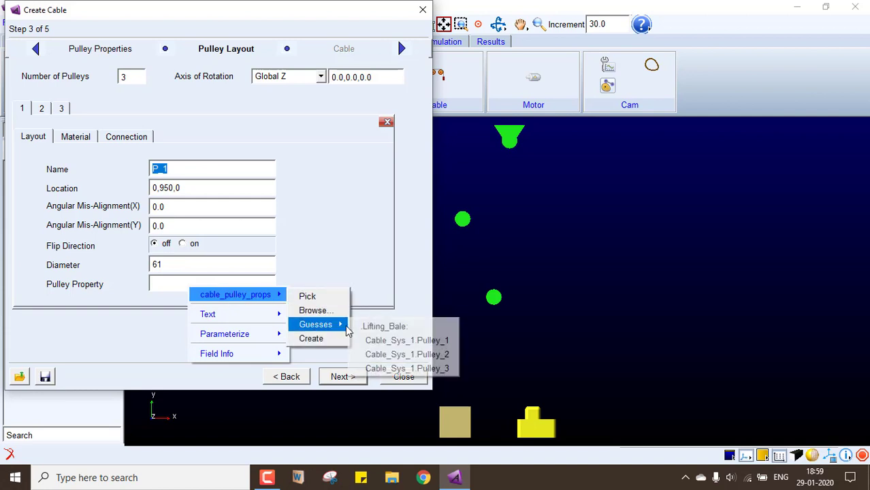
click(383, 346)
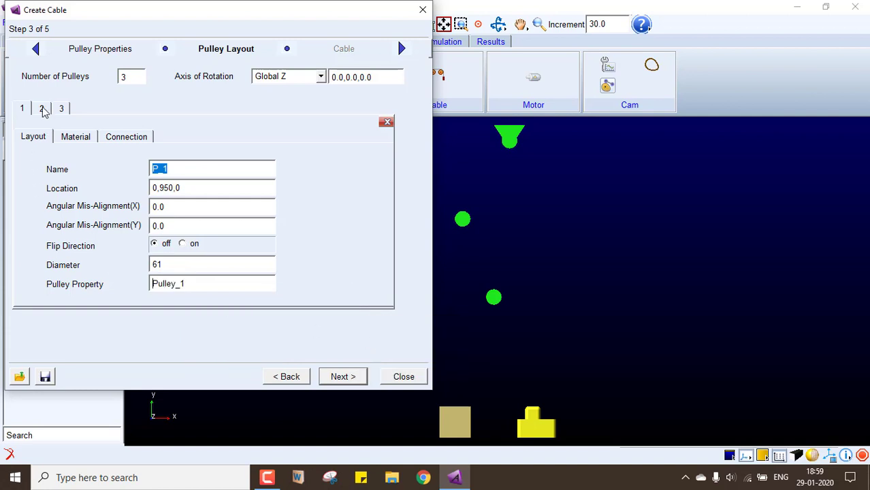
- Name the second pulley P_2 and set its location to -50,450,0
click(42, 110)
click(165, 163)
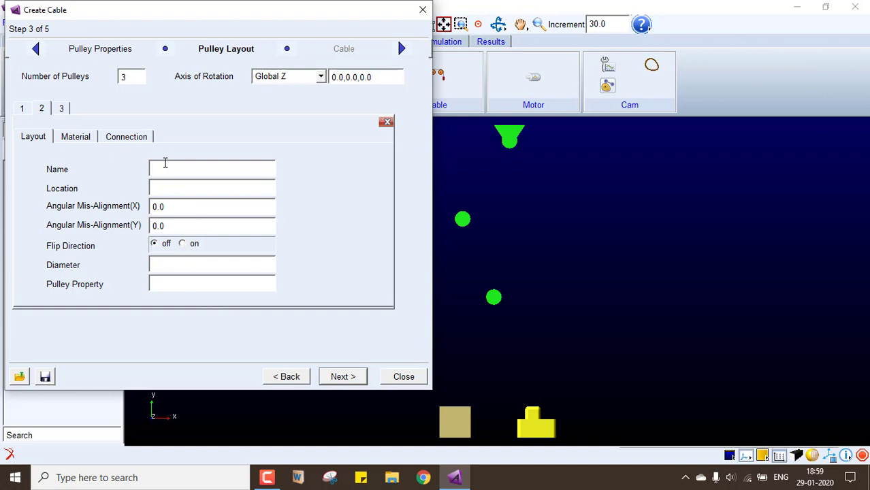
text(P_2)
text(-50)
text(,450)
text(,0)
key(Tab)
key(Tab)
key(Tab)
- Turn on flip direction for P_2, set its diameter to 61 and assign the Pulley_2 property
click(182, 244)
click(180, 265)
text(61)
right_click(177, 286)
mouse_move(225, 296)
mouse_move(299, 325)
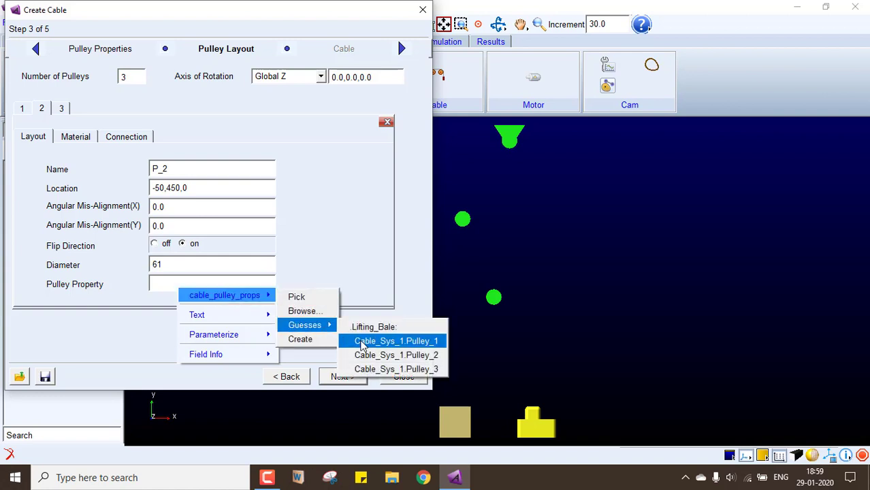
click(364, 355)
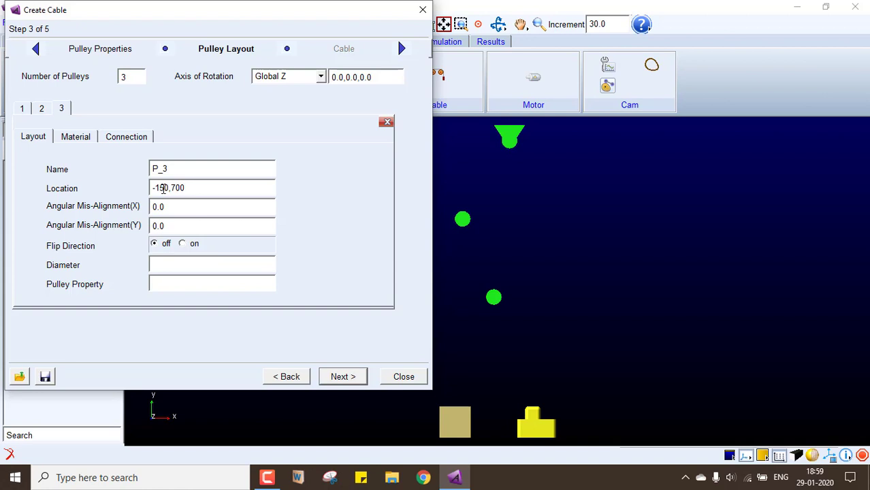
- Define the third pulley P_3 at -150,700,0 with a diameter of 61 and the Pulley_3 property
key(Tab)
key(Tab)
right_click(182, 285)
mouse_move(258, 293)
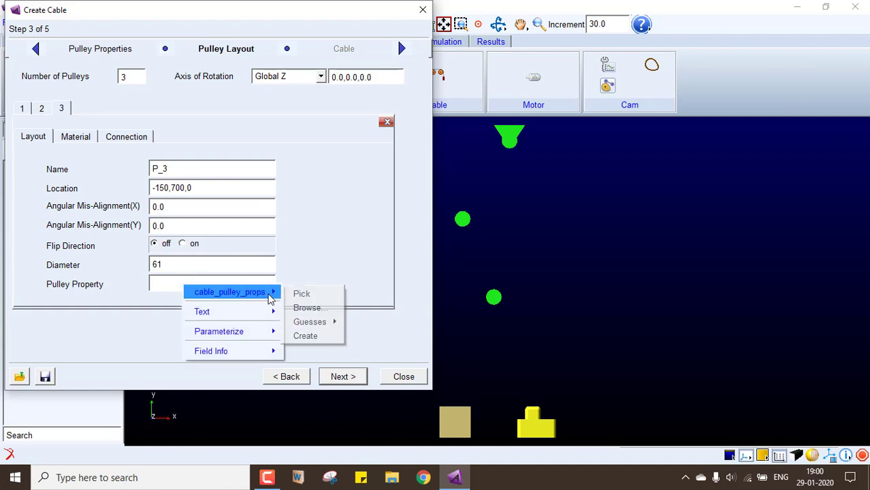
mouse_move(317, 321)
click(394, 362)
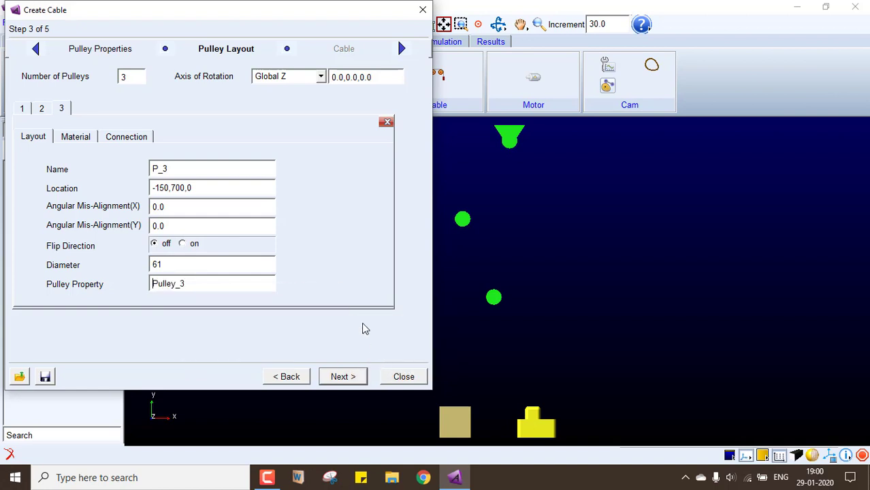
- Proceed to the cable definition, name the cable C_1 and set its begin anchor to Anchor_1
click(335, 381)
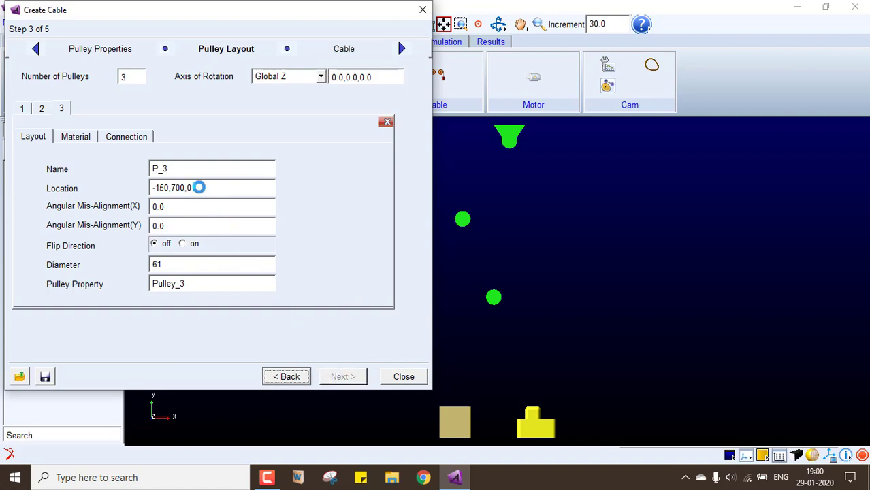
click(200, 183)
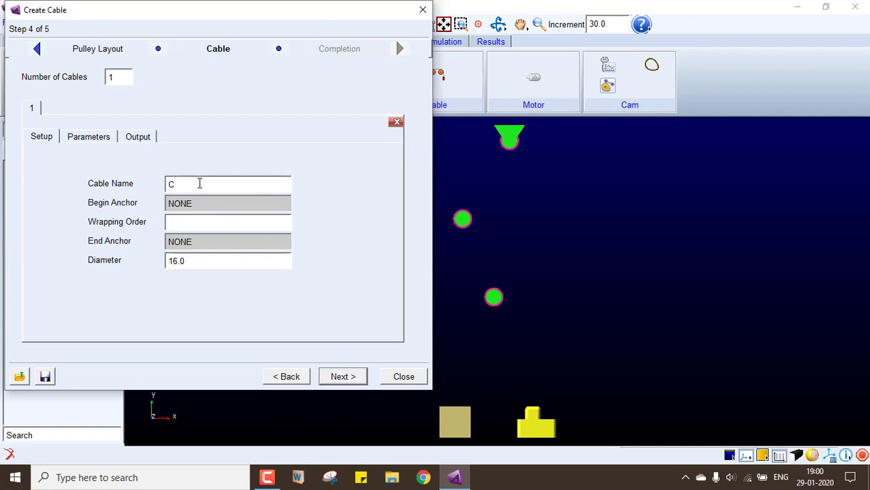
key(Tab)
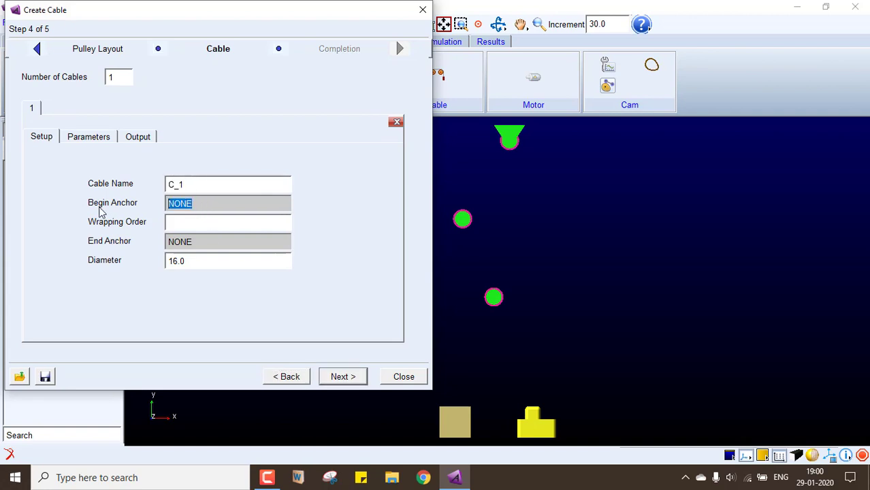
key(BackSpace)
right_click(176, 201)
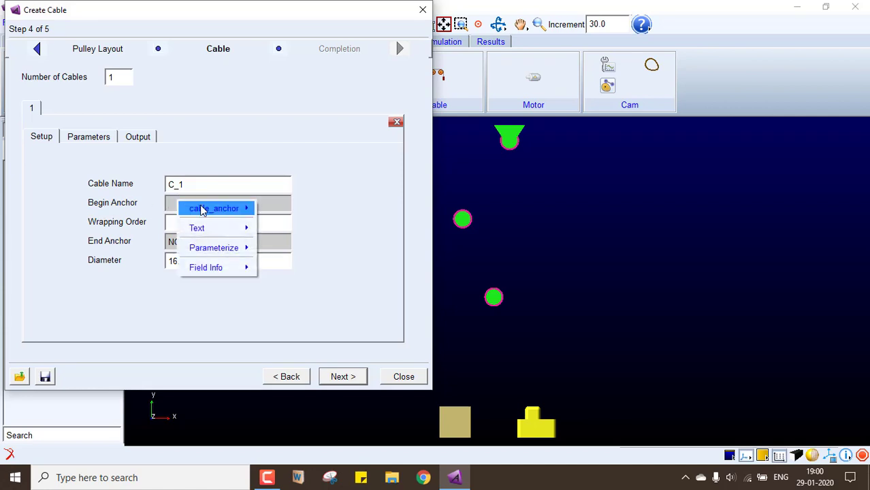
mouse_move(225, 209)
click(353, 260)
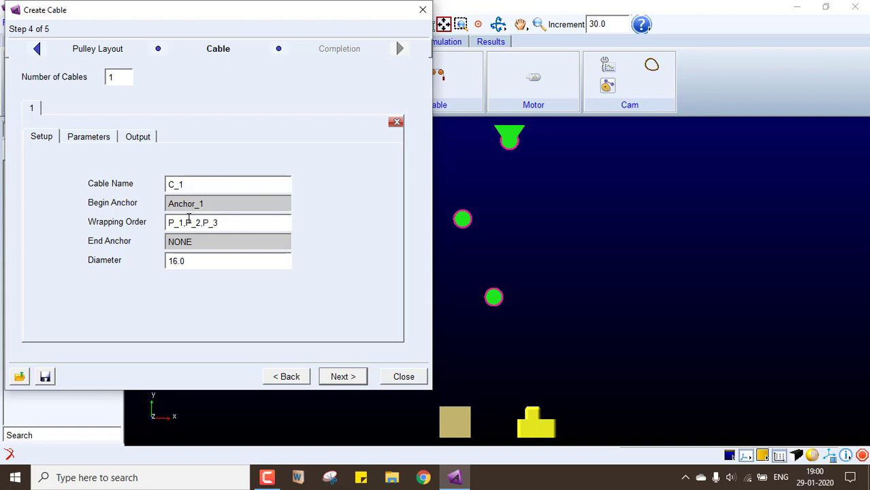
- Set the wrapping order of C_1 to P_1,P_2,P_3 and its end anchor to Anchor_5
key(Tab)
key(Tab)
click(204, 241)
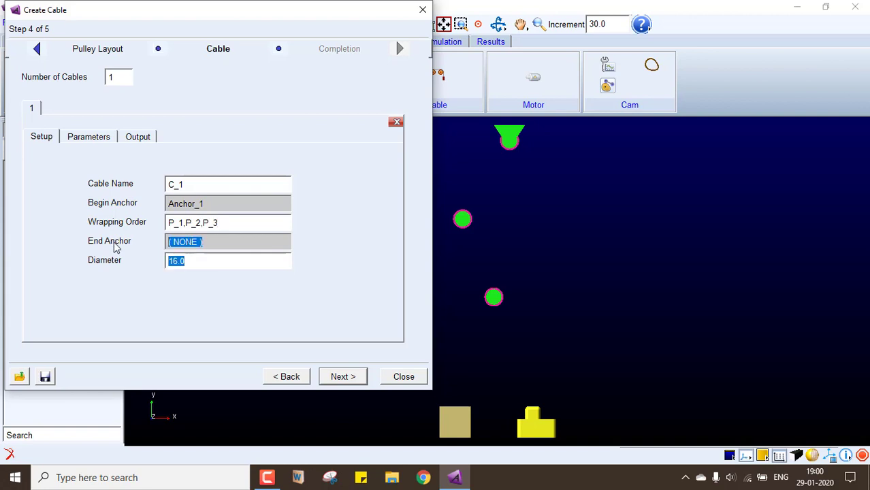
key(BackSpace)
right_click(175, 243)
mouse_move(211, 253)
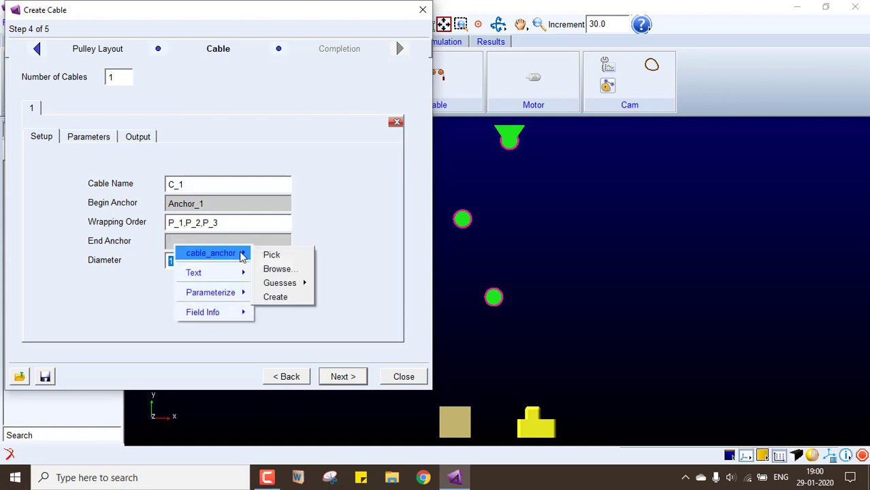
mouse_move(282, 283)
click(370, 355)
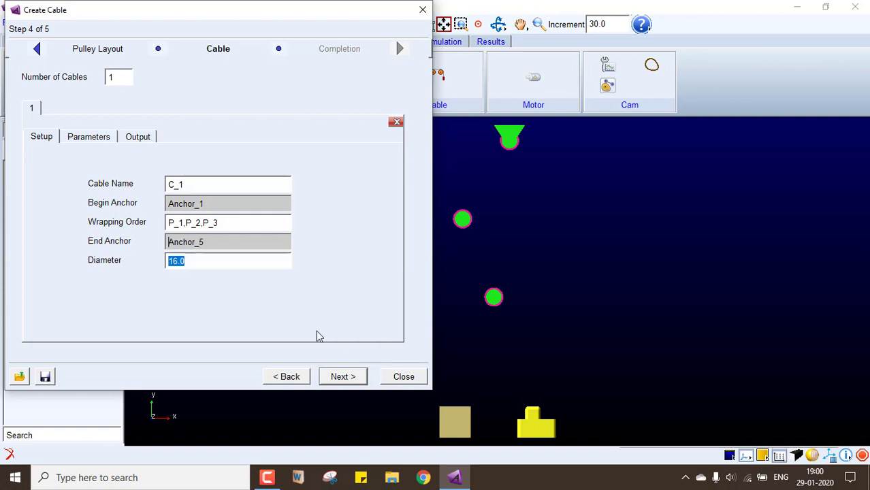
- Set the cable diameter to 5 and generate the cable
text(5)
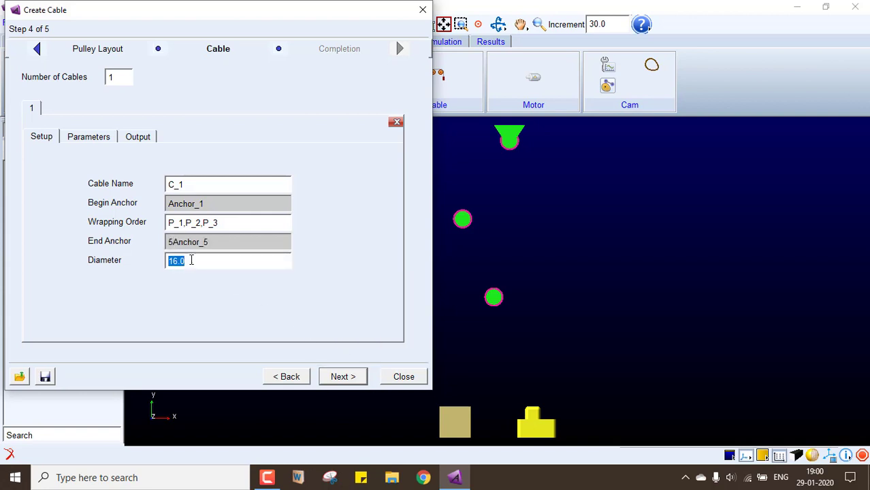
key(BackSpace)
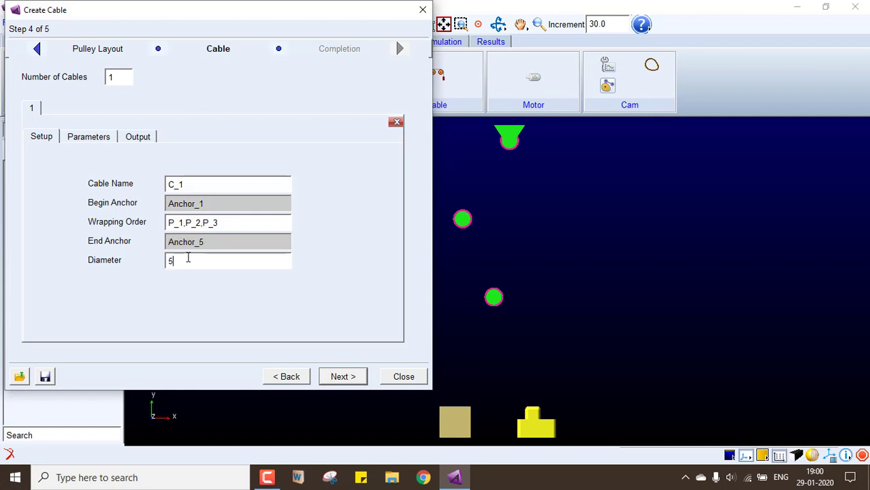
click(342, 379)
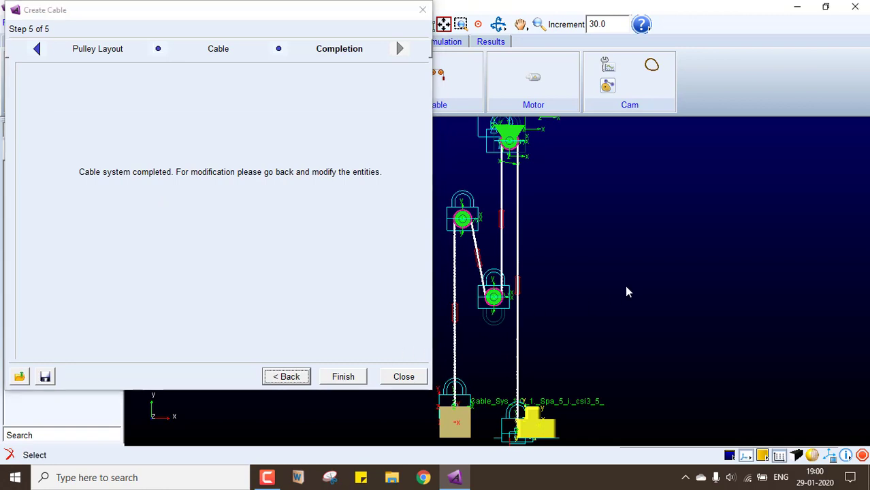
- Finish the cable system and hide the icons in the model view
click(359, 378)
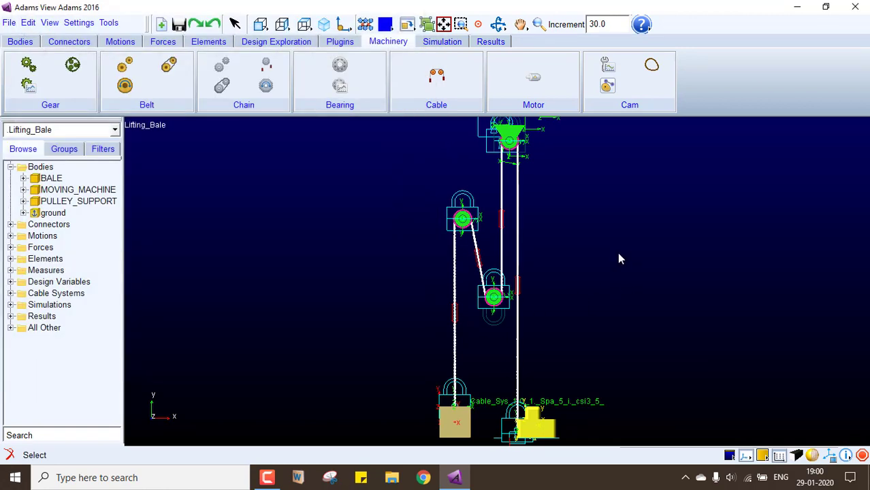
right_click(617, 252)
click(659, 305)
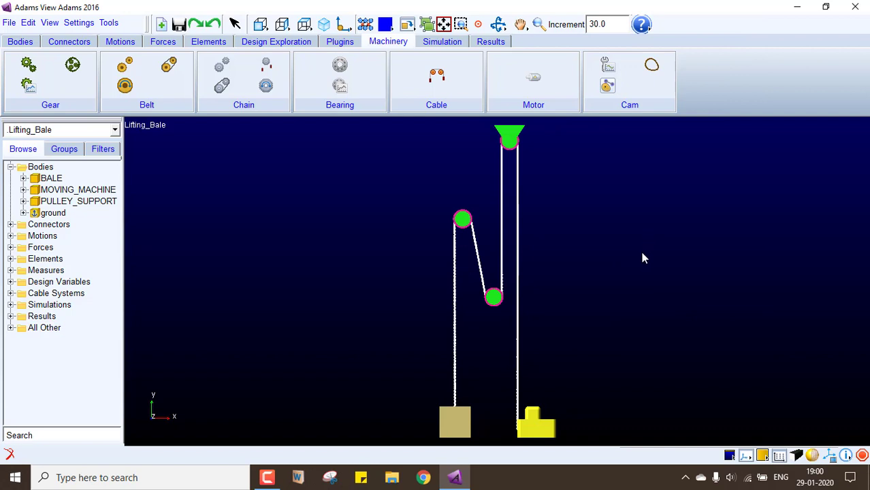
- Show the model icons and highlight the connectors JOINT_17 and JOINT_1 to see where they act
click(442, 42)
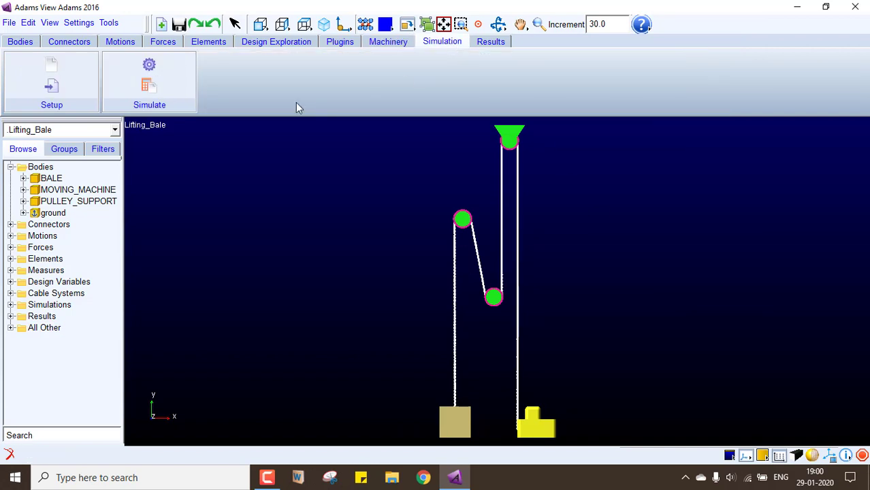
click(11, 225)
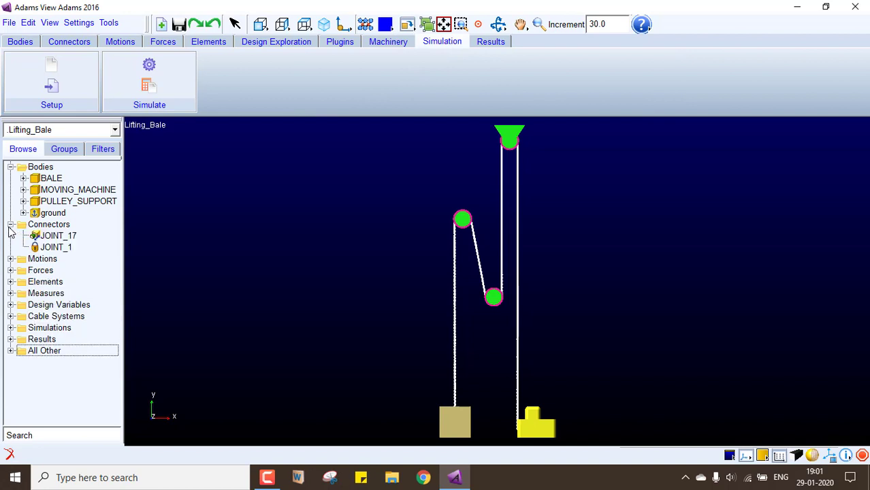
click(57, 237)
right_click(270, 347)
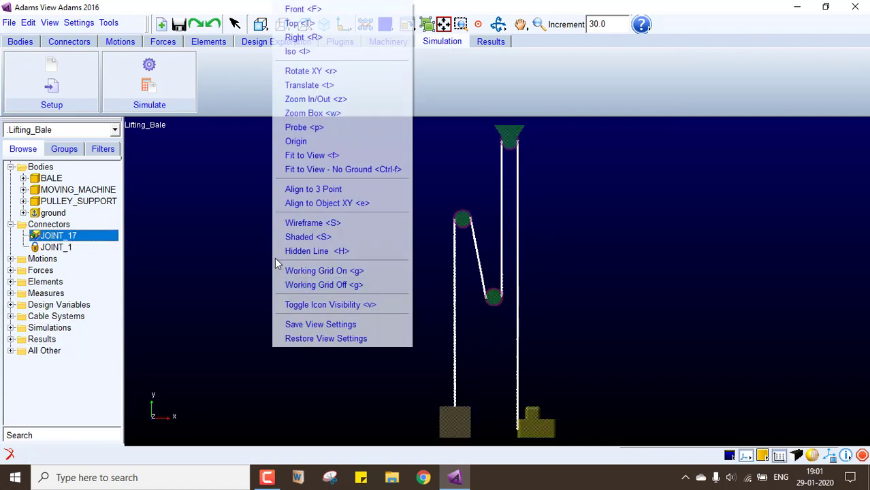
click(310, 303)
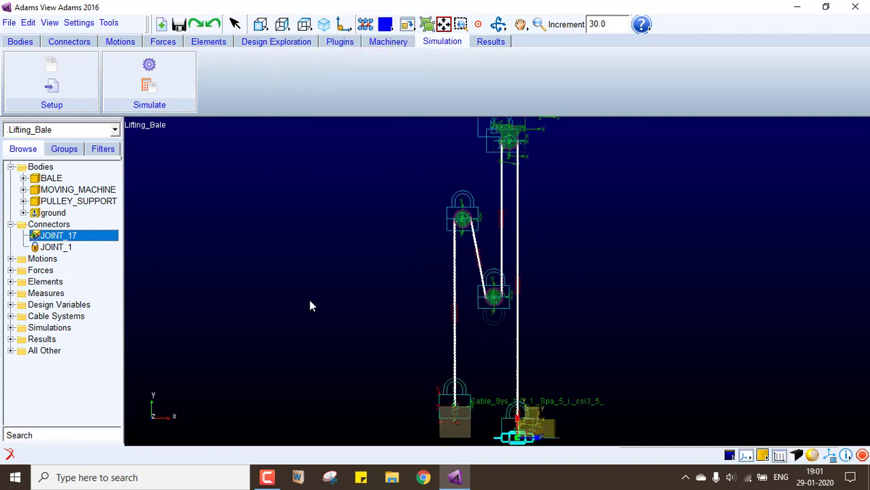
click(56, 247)
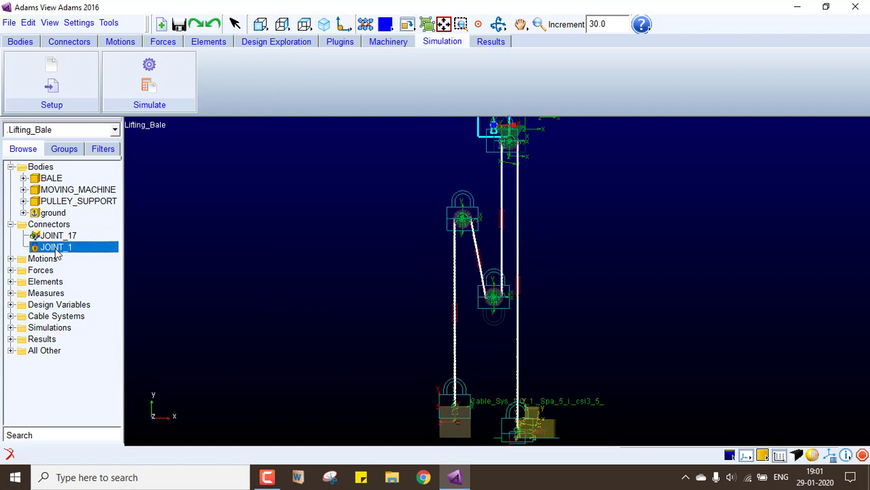
- Open the joint motion MOTION_1 and examine its displacement function in the Function Builder
click(11, 224)
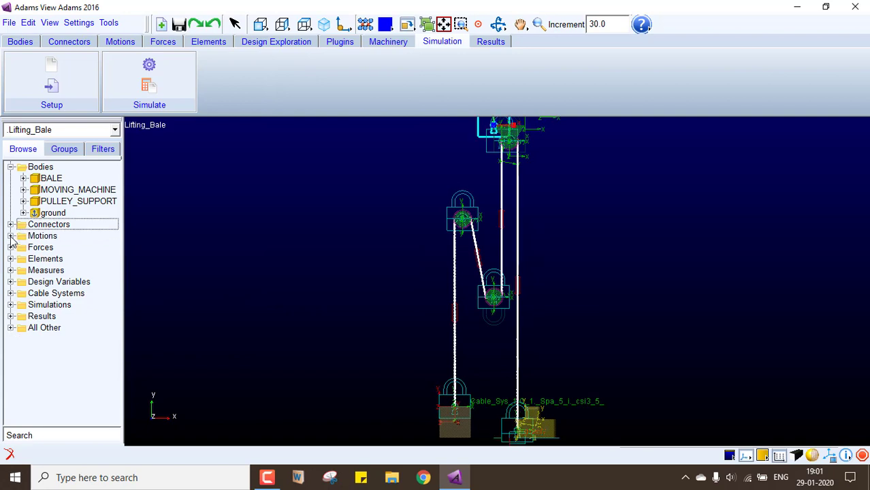
click(11, 236)
double_click(64, 248)
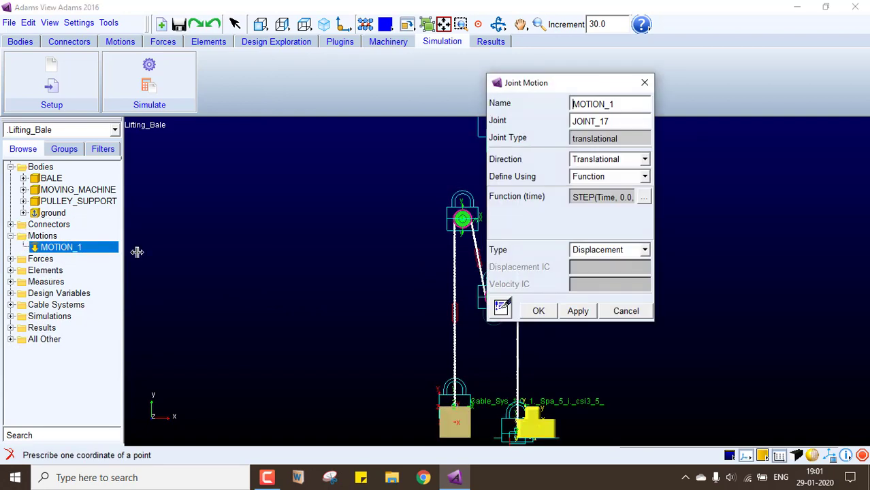
click(645, 198)
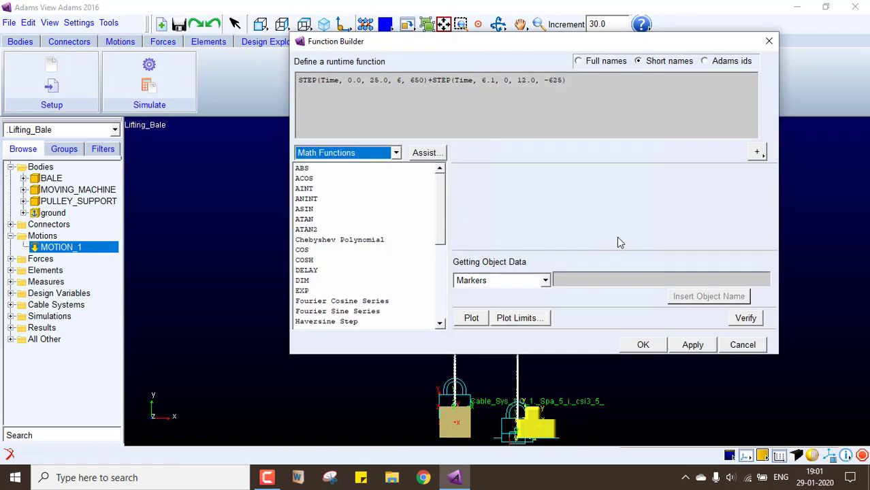
click(641, 344)
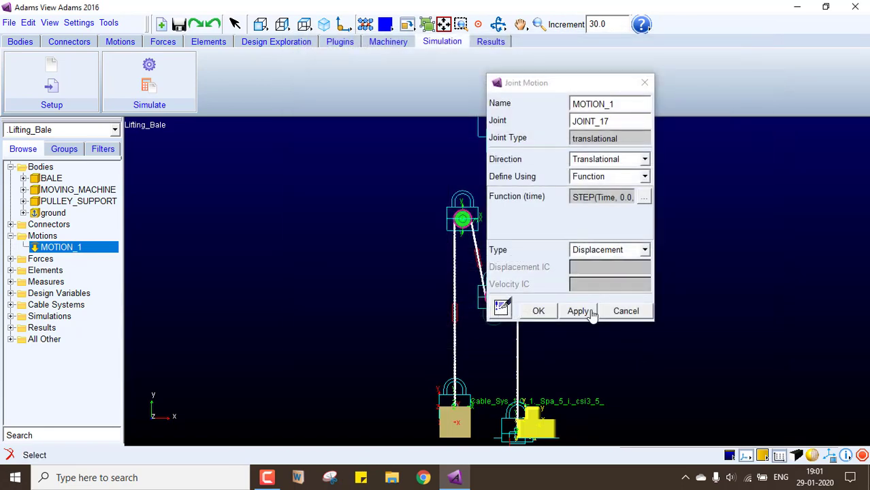
click(537, 311)
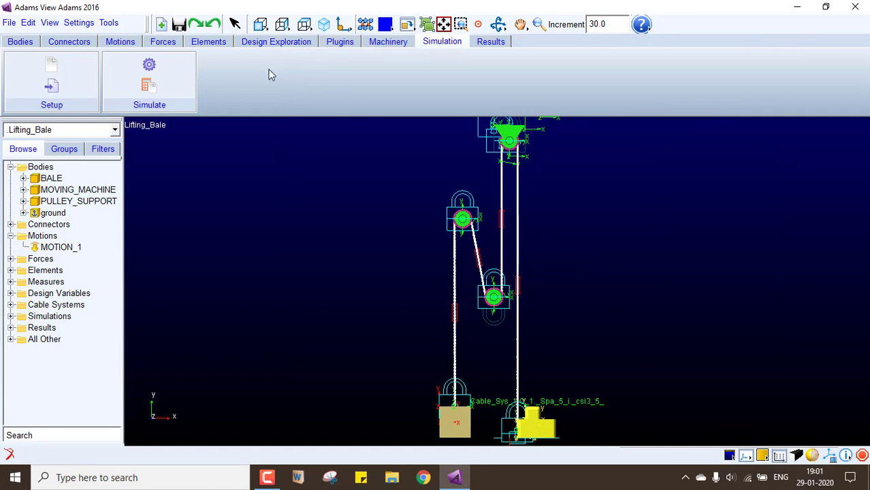
- Set up an interactive simulation with an end time of 12 and 1000 steps
click(149, 66)
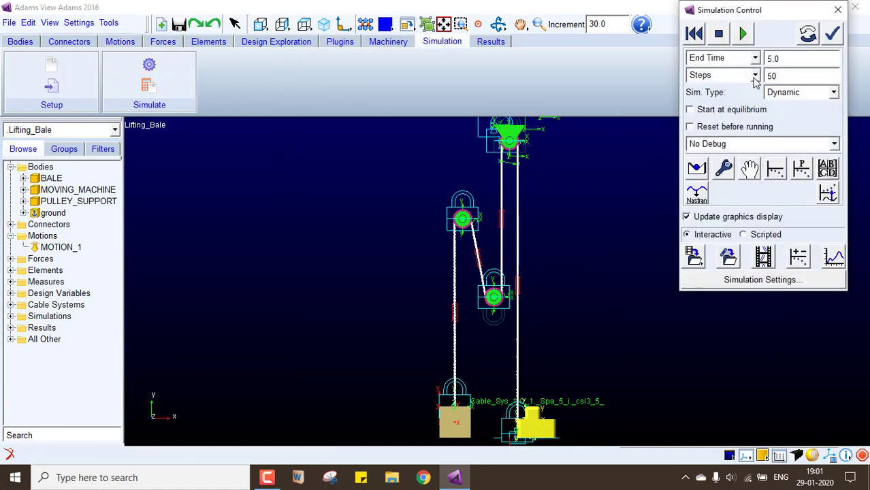
drag(782, 57, 766, 58)
text(12)
drag(784, 75, 755, 75)
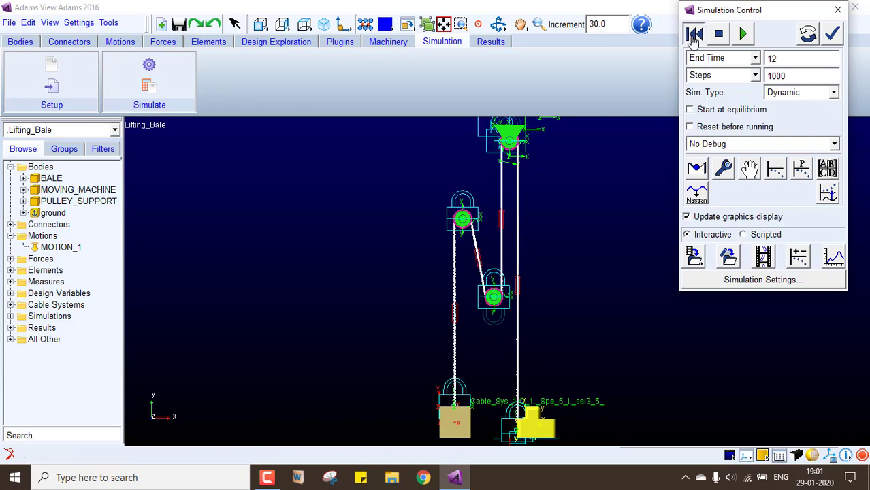
- Hide the model icons and run the dynamic simulation, dismissing the message window
right_click(552, 287)
click(588, 298)
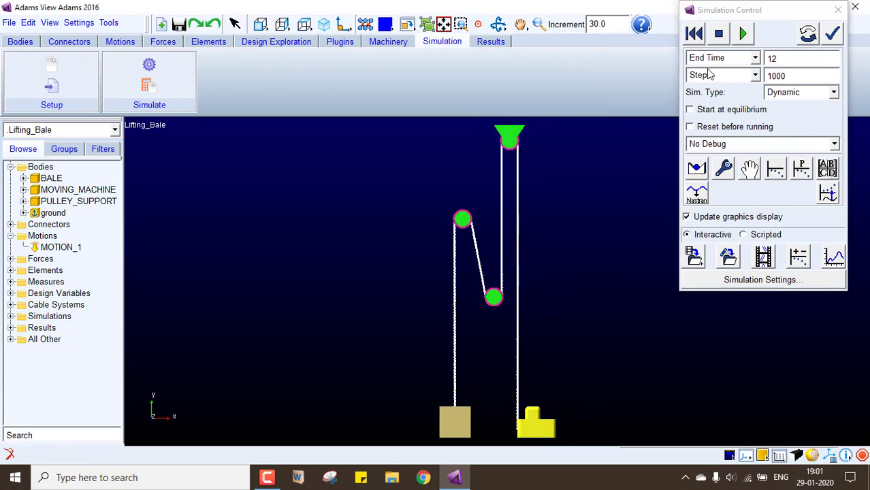
click(704, 35)
click(744, 36)
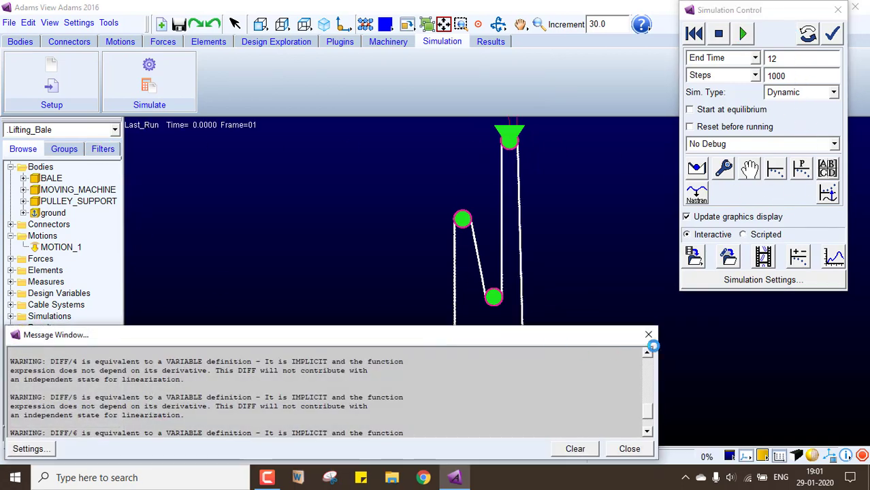
click(638, 336)
mouse_move(454, 477)
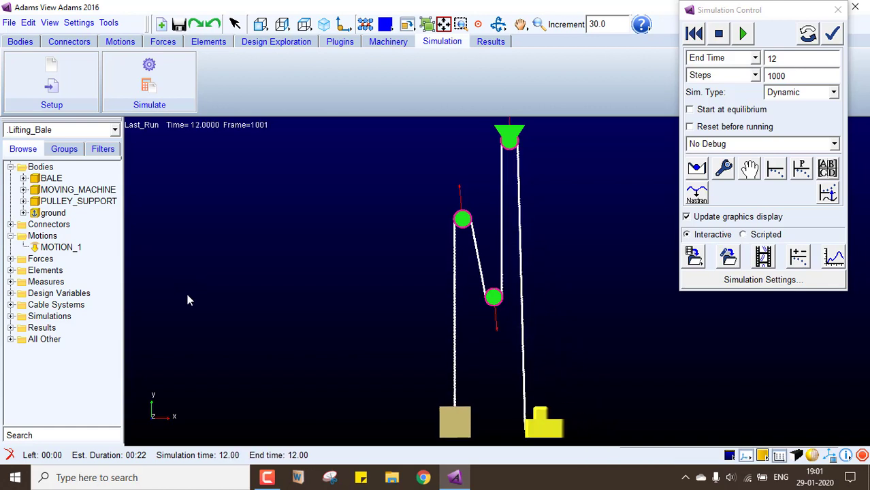
- Reset the model to its start position and rerun the simulation in an isometric view
click(324, 24)
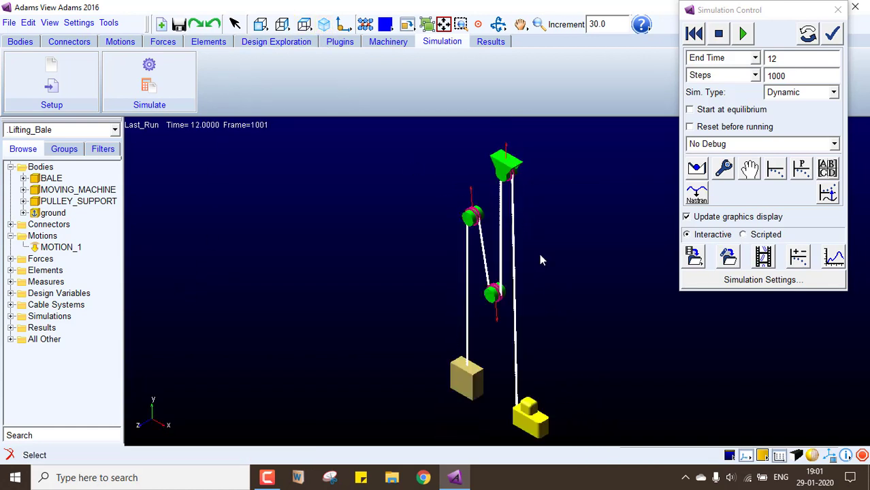
middle_drag(598, 279, 514, 253)
key(z)
drag(514, 258, 515, 262)
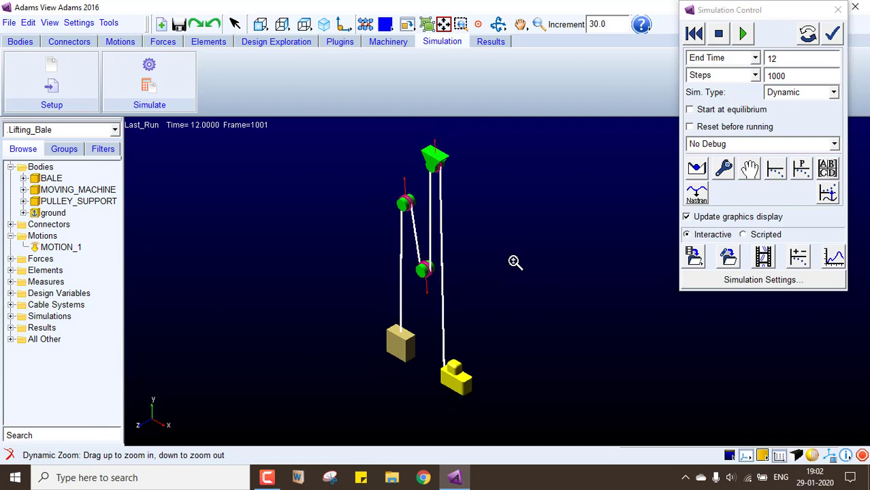
click(693, 37)
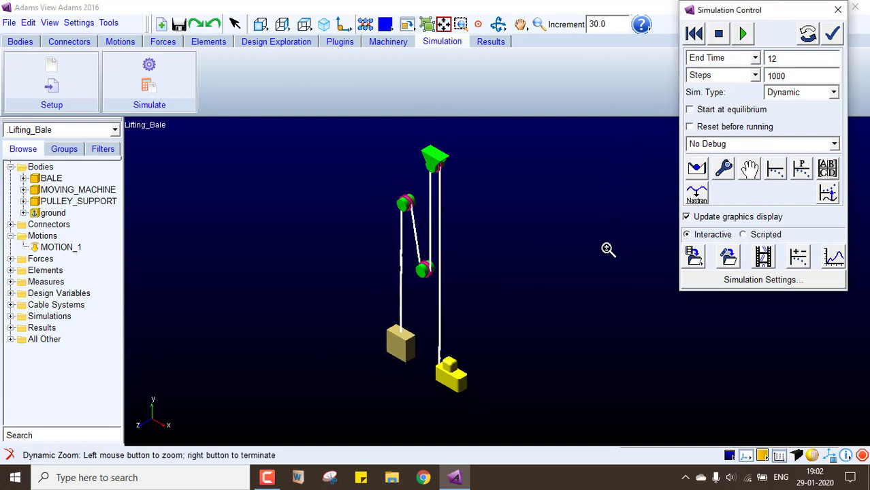
middle_drag(600, 254, 590, 236)
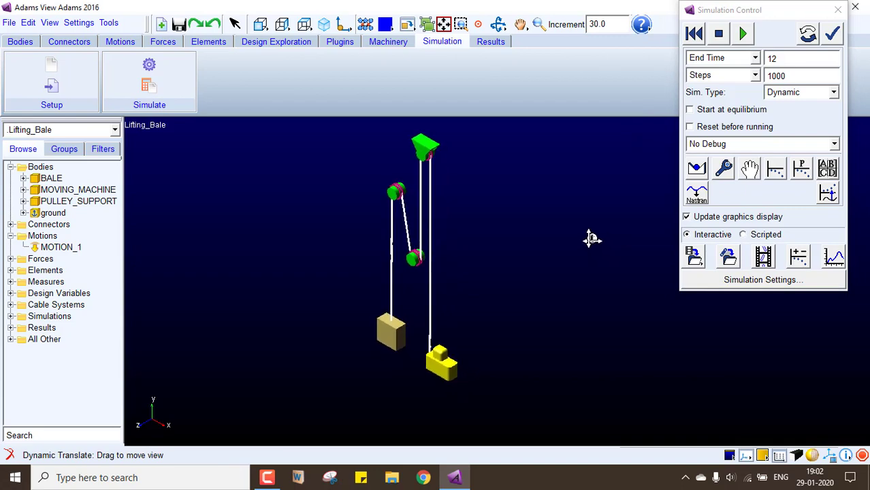
key(t)
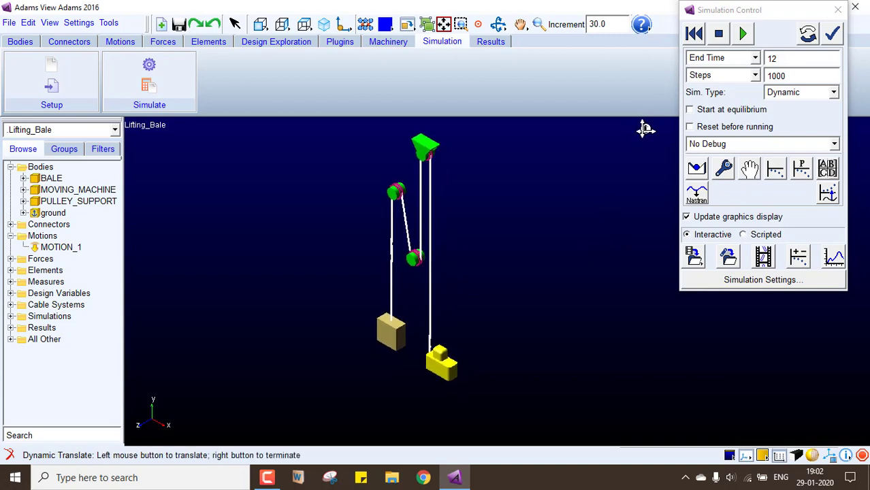
click(743, 35)
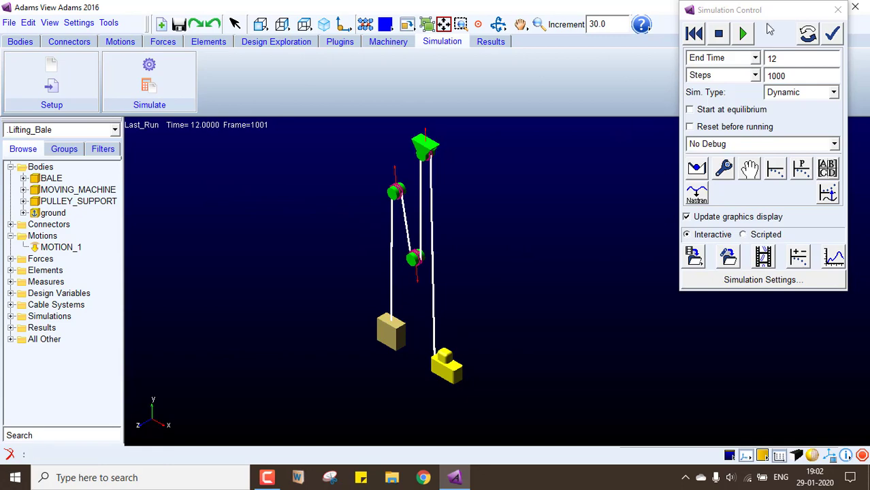
- Close the simulation controls, then examine the cable around the lower pulley up close before fitting the whole model in view
click(837, 10)
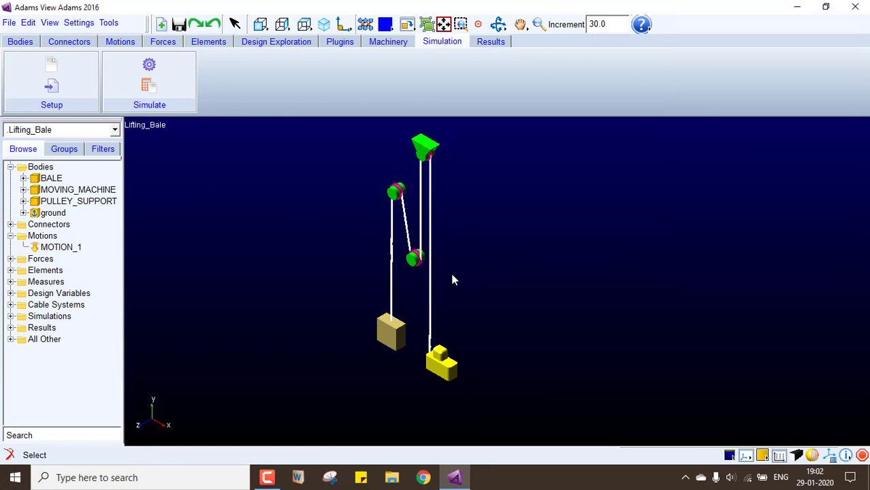
key(z)
drag(453, 278, 617, 249)
key(t)
right_click(534, 342)
key(z)
key(t)
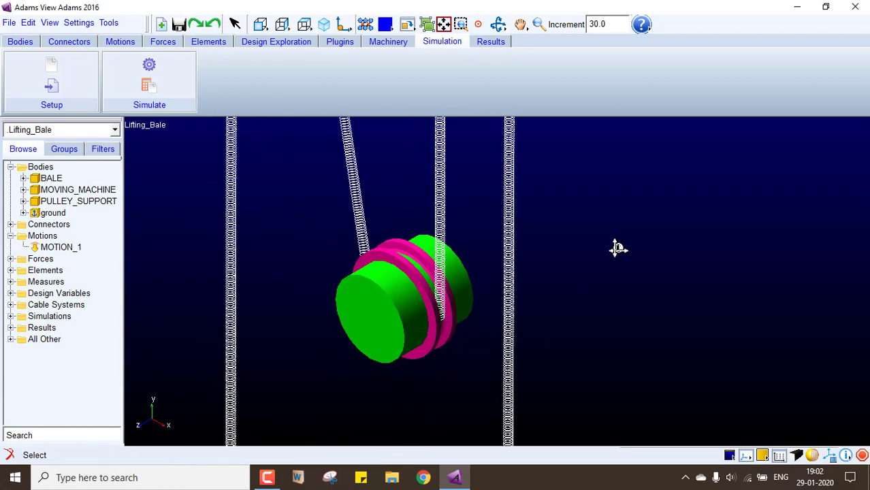
click(443, 25)
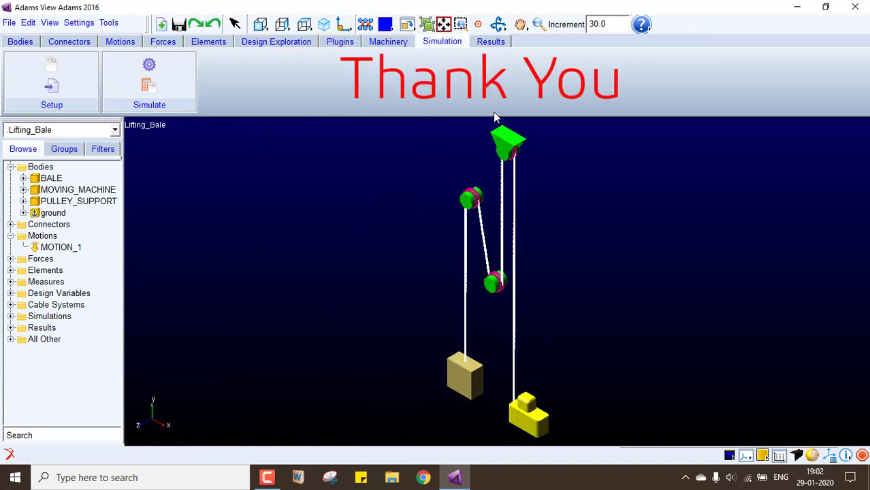